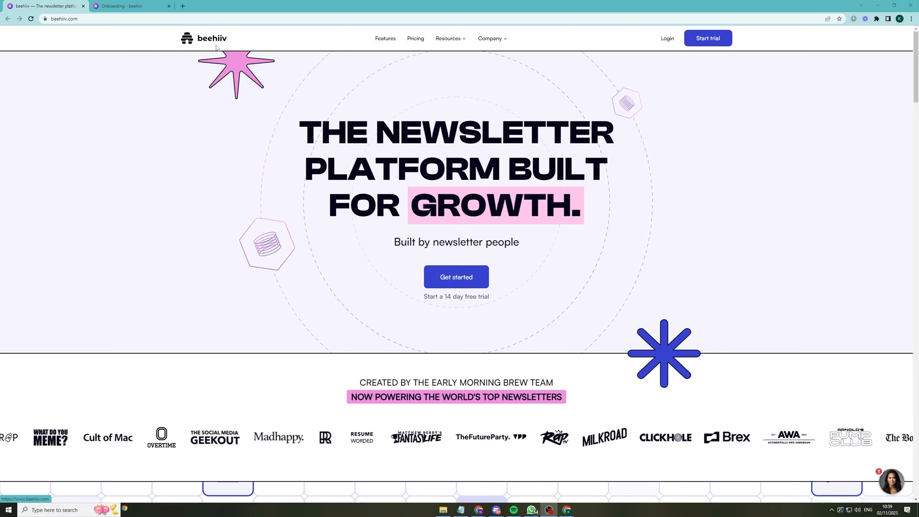
# Look through the beehiiv homepage's overview of the newsletter platform.
pyautogui.scroll(-10, 441, 390)
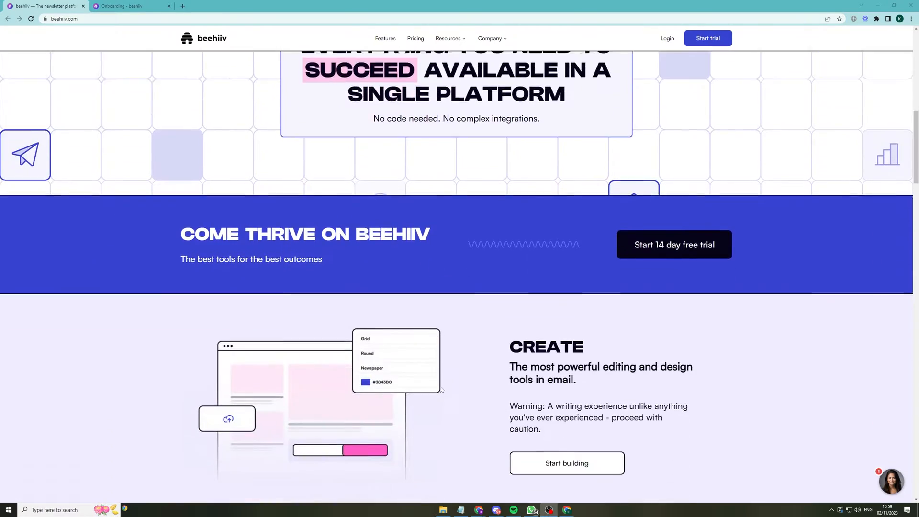
pyautogui.scroll(-6, 442, 389)
pyautogui.scroll(6, 621, 384)
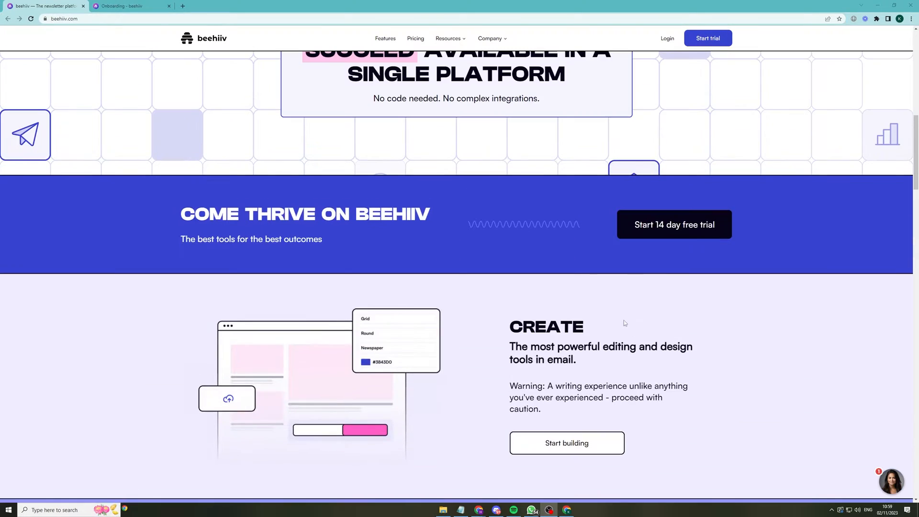
pyautogui.scroll(6, 559, 330)
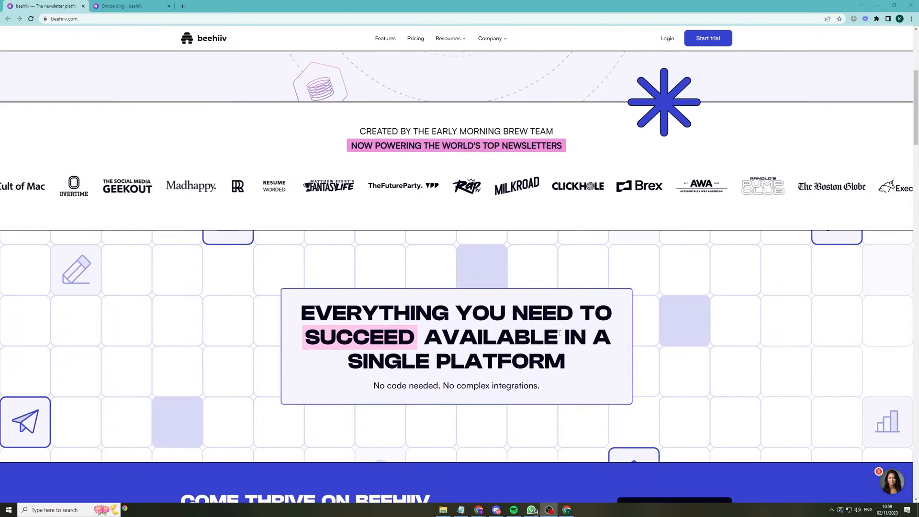
pyautogui.scroll(5, 559, 334)
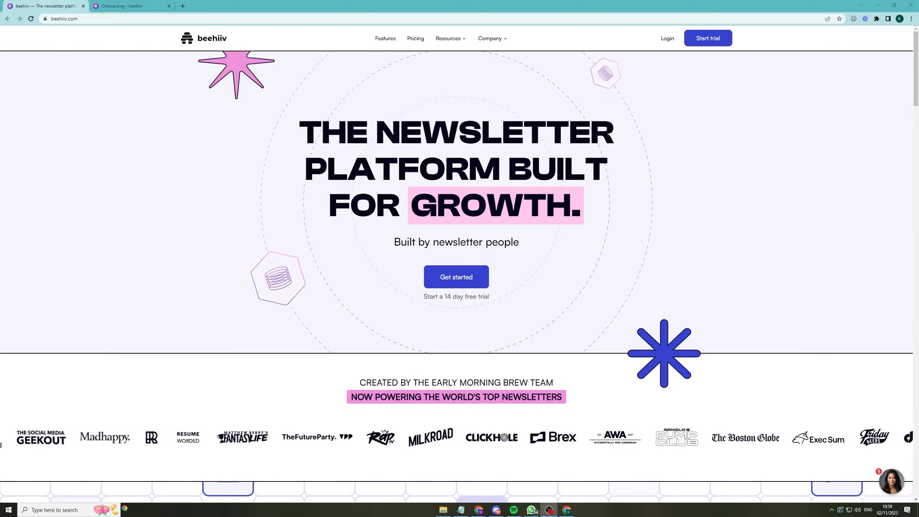
# Go through the first onboarding questions, accepting the suggested newsletter experience, publication name and subdomain.
pyautogui.hotkey('ctrl', 'Tab')
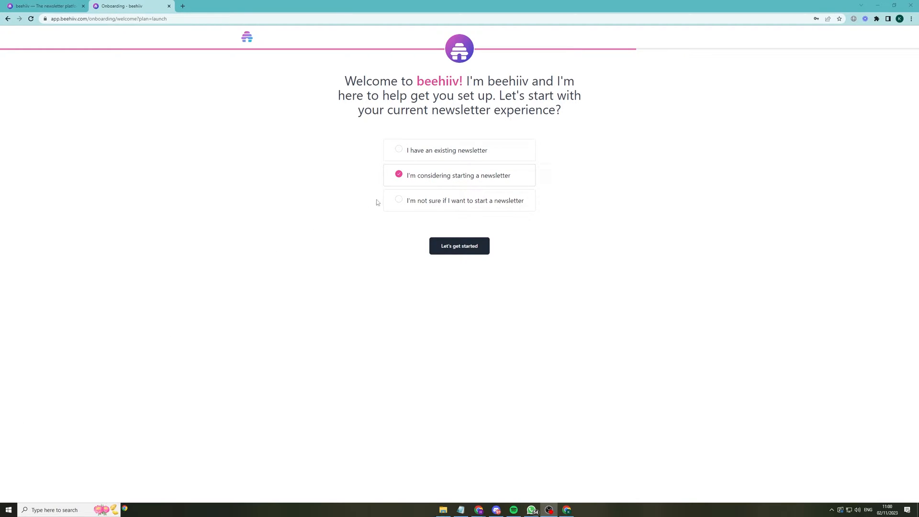
pyautogui.click(474, 245)
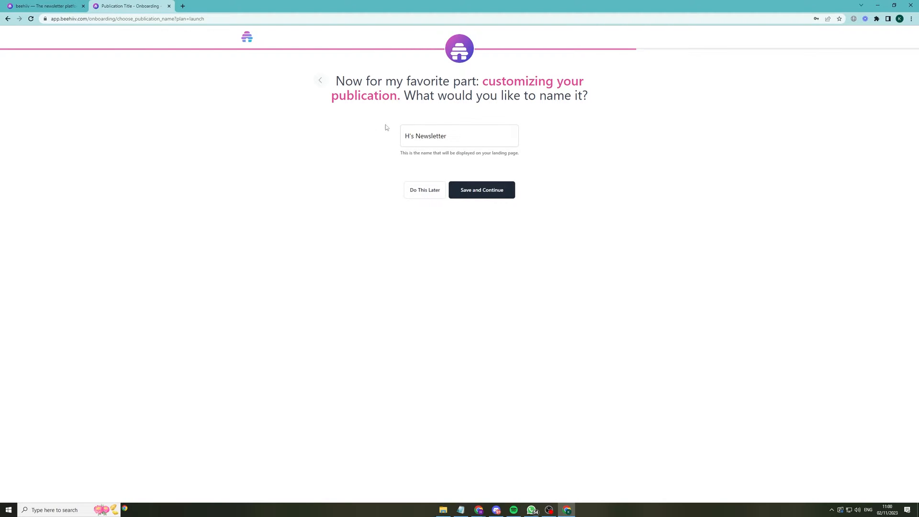
pyautogui.click(475, 192)
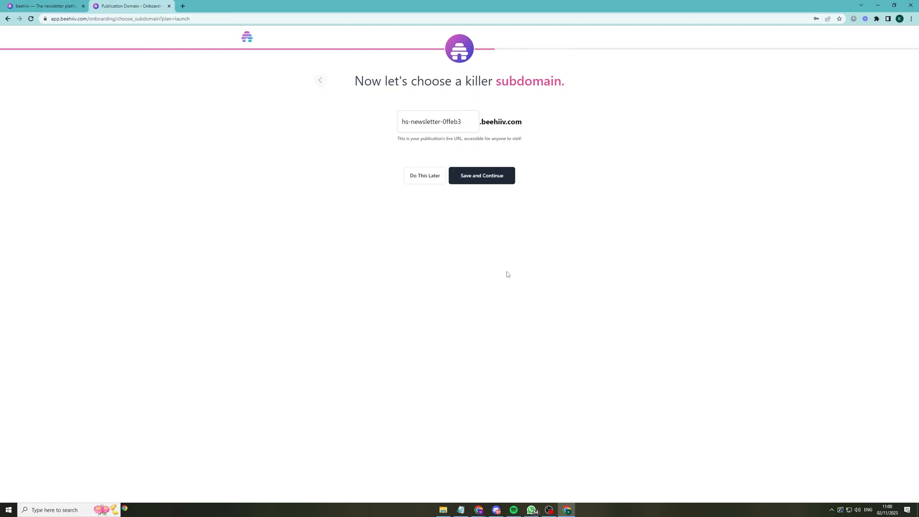
pyautogui.click(493, 177)
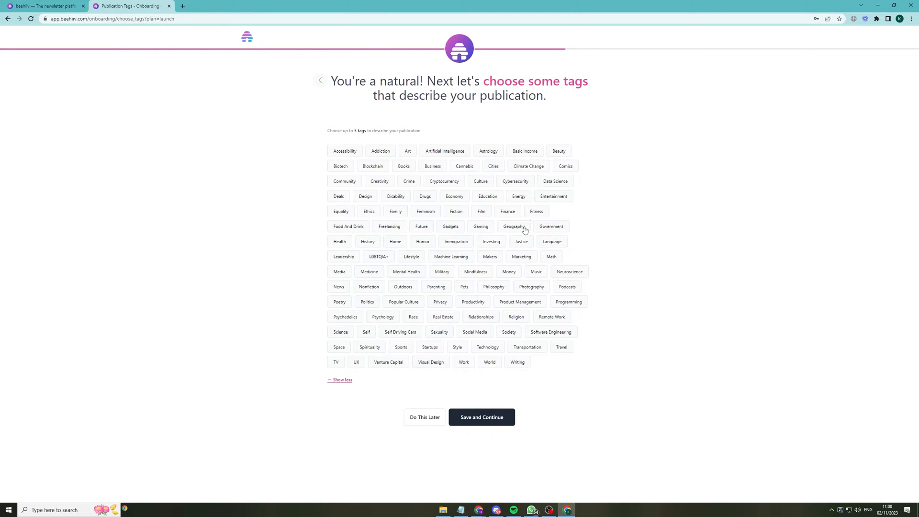
# Tag the publication with Finance, Business and Creativity, and continue without uploading a logo.
pyautogui.click(512, 215)
pyautogui.click(434, 171)
pyautogui.click(375, 183)
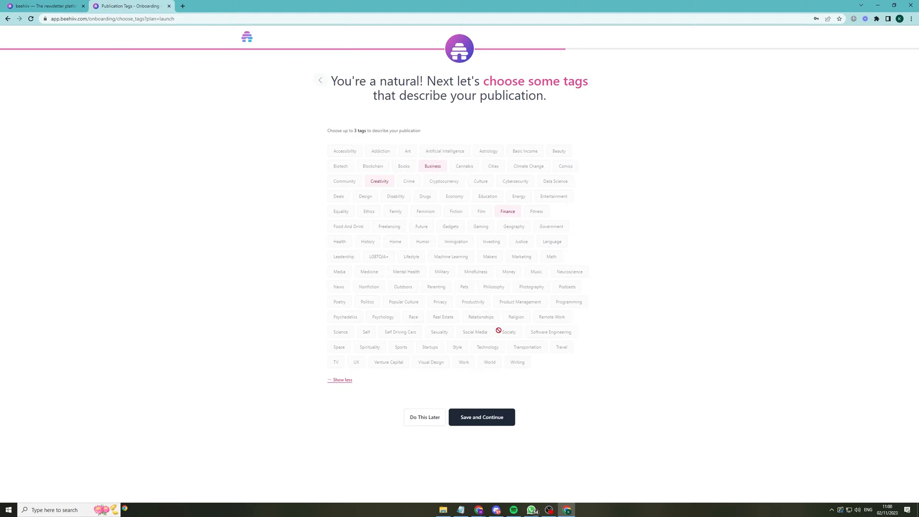
pyautogui.click(482, 417)
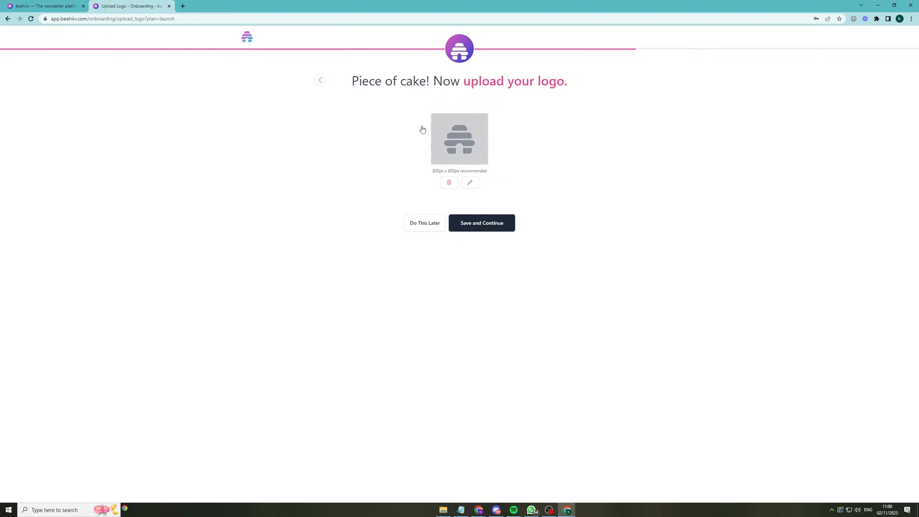
pyautogui.click(485, 224)
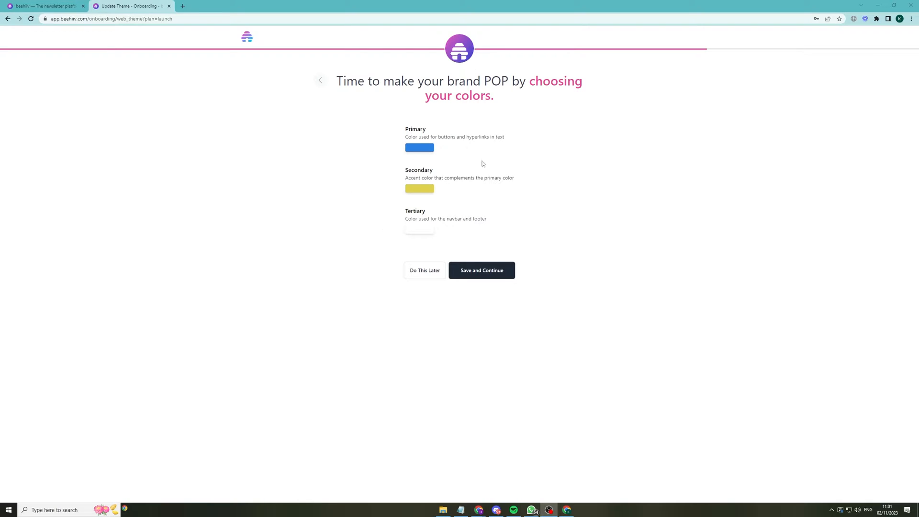
# Set the primary brand color to light gray #C2C2C2 and the secondary color to dark gray #4A4A4A.
pyautogui.click(421, 149)
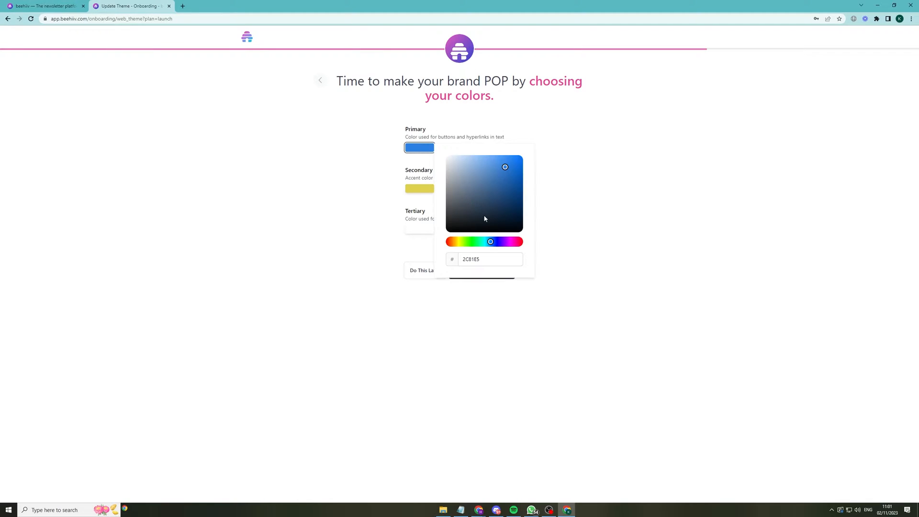
pyautogui.moveTo(485, 219); pyautogui.dragTo(430, 177)
pyautogui.click(419, 188)
pyautogui.moveTo(492, 150); pyautogui.dragTo(440, 194)
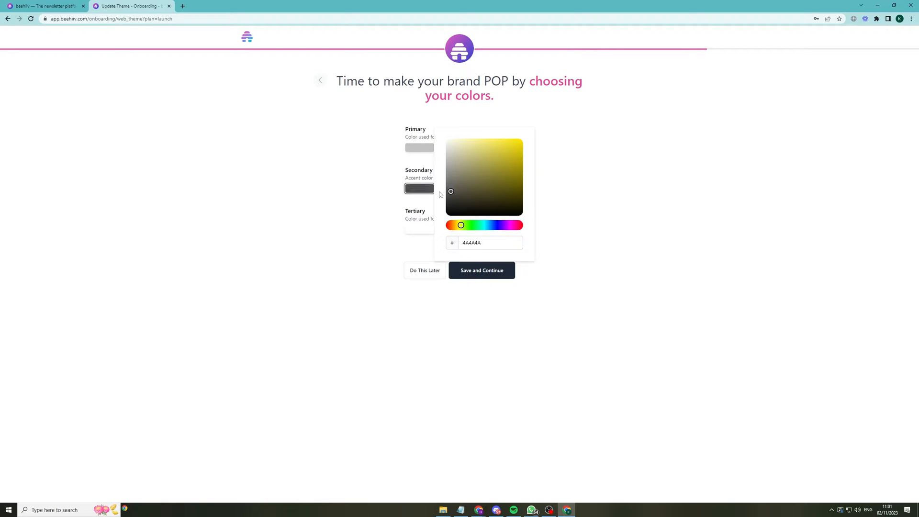
# Change the primary brand color to bright yellow and save the brand colors.
pyautogui.click(420, 149)
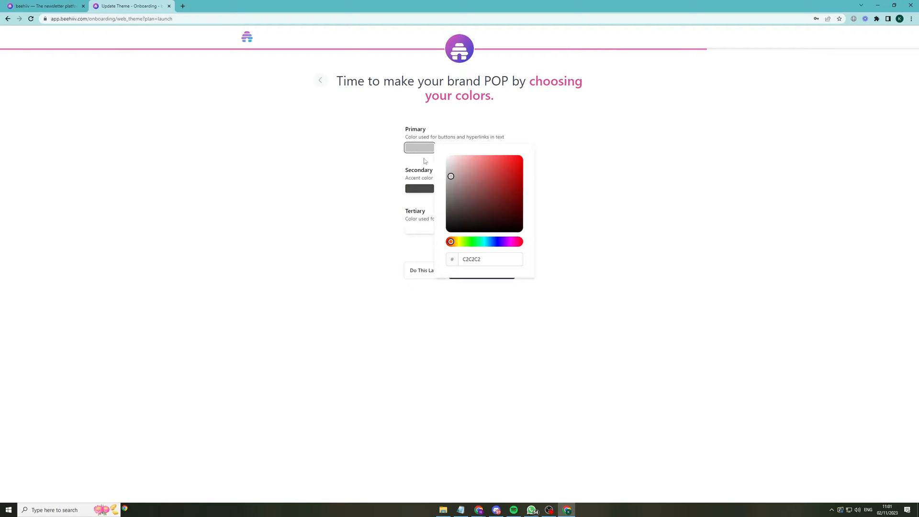
pyautogui.click(462, 241)
pyautogui.moveTo(464, 200); pyautogui.dragTo(512, 120)
pyautogui.click(449, 123)
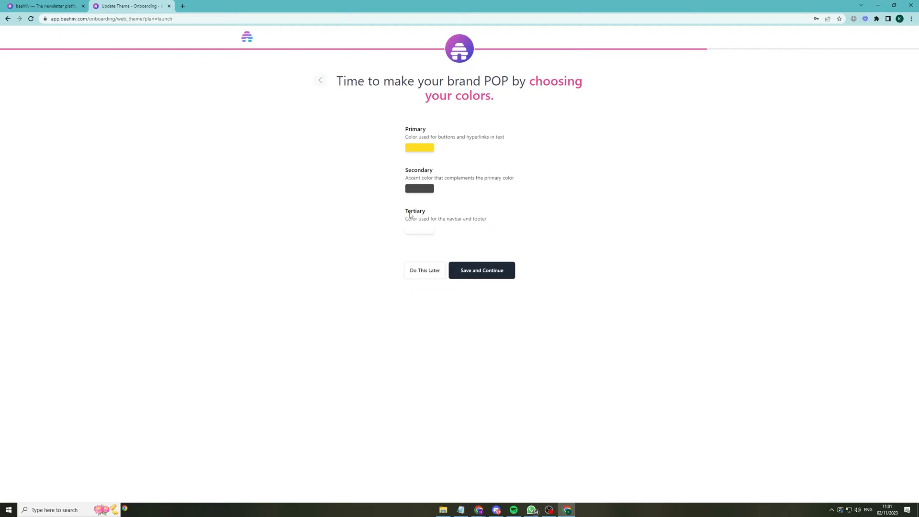
pyautogui.click(469, 271)
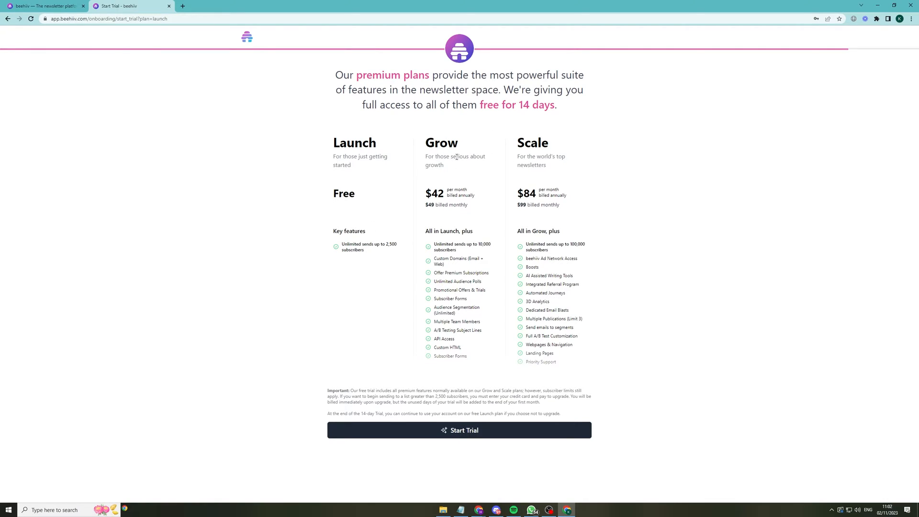
# Start the 14-day premium trial and open the newsletter theme customization from the setup checklist.
pyautogui.click(473, 431)
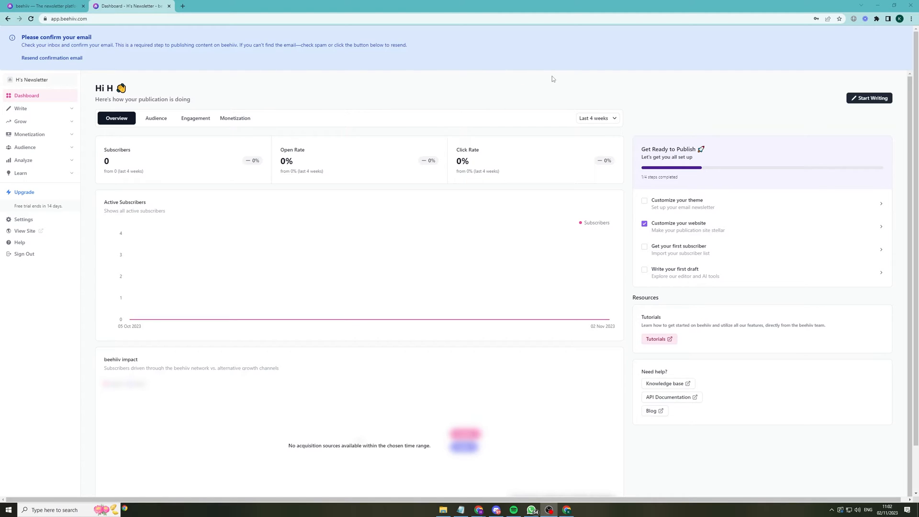
pyautogui.click(693, 208)
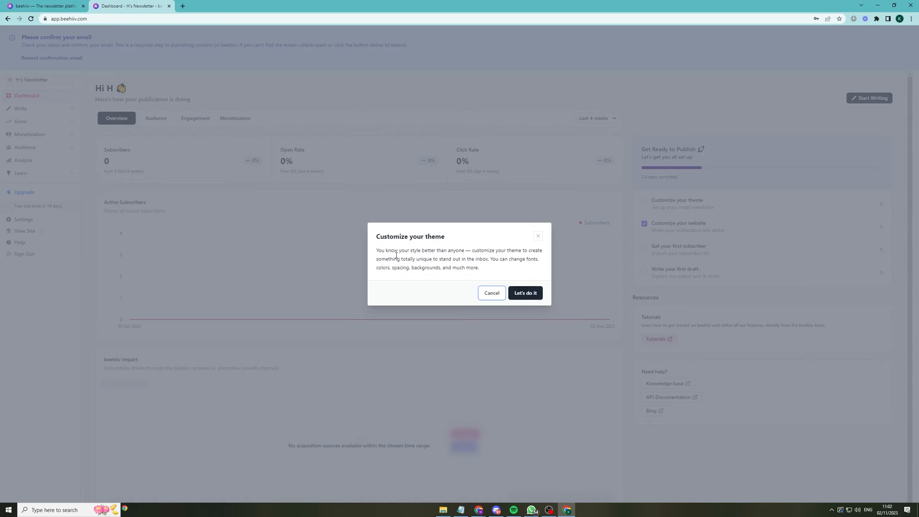
pyautogui.click(527, 293)
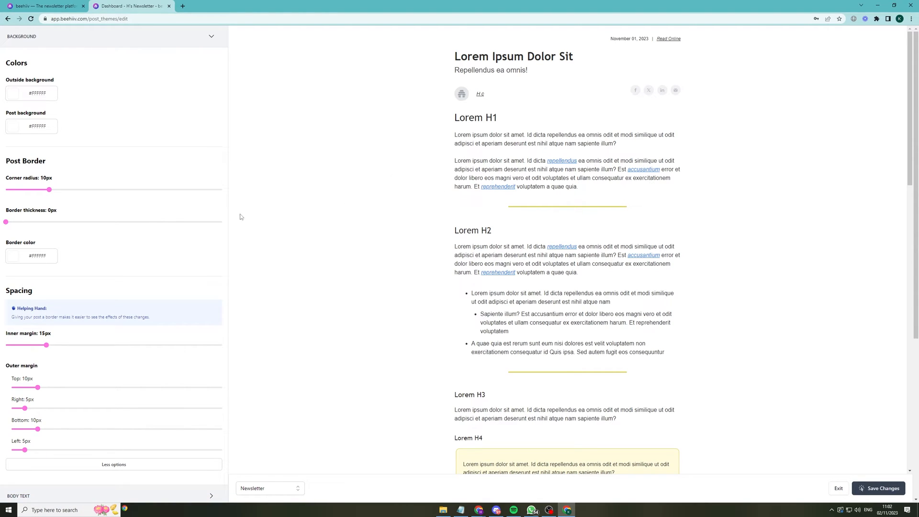
# Set the newsletter theme's outside background color to near-black #261C1C and check it in the preview.
pyautogui.scroll(-15, 512, 231)
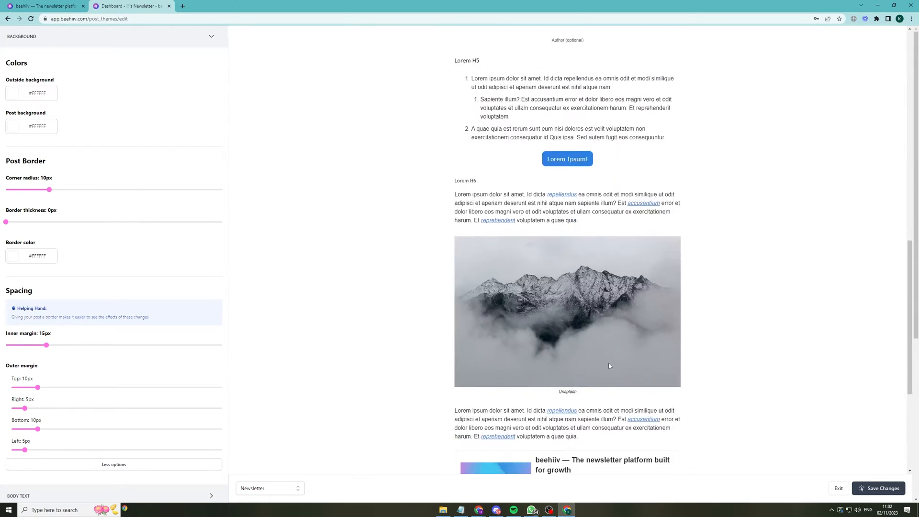
pyautogui.scroll(-9, 609, 364)
pyautogui.scroll(7, 605, 357)
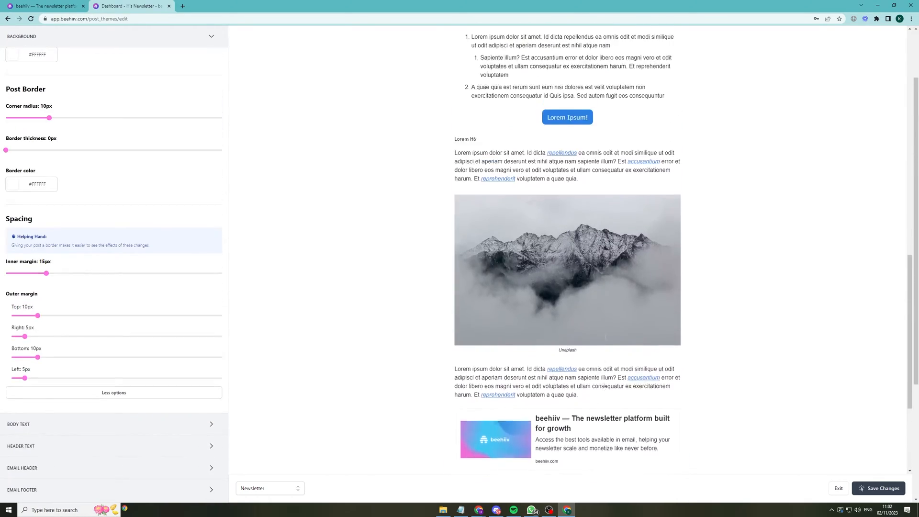
pyautogui.scroll(15, 604, 343)
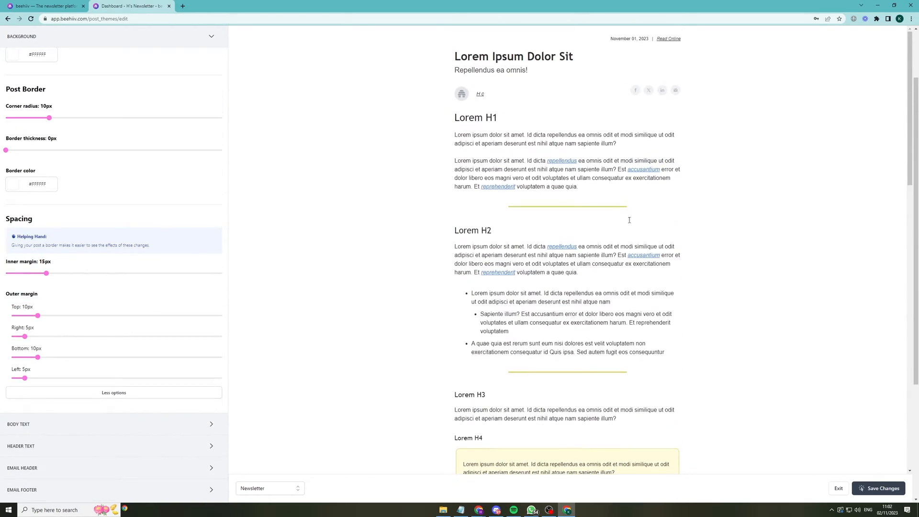
pyautogui.scroll(1, 149, 238)
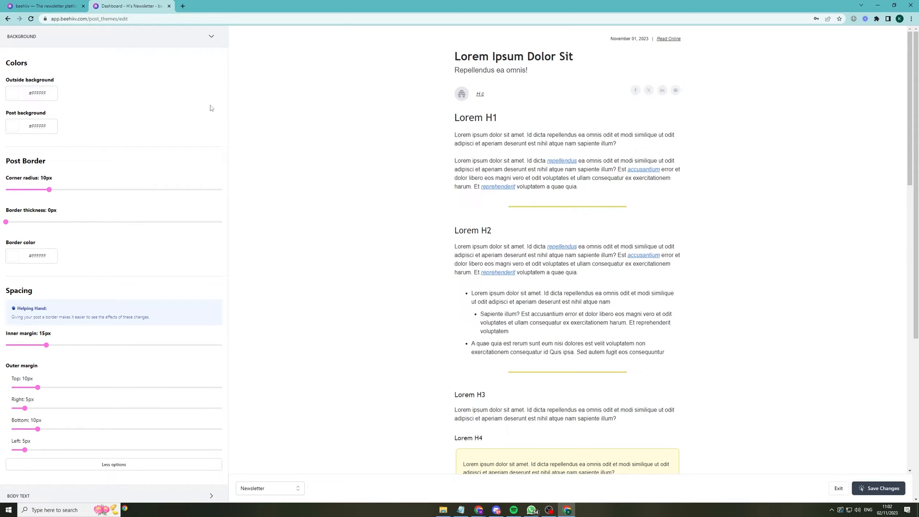
pyautogui.click(23, 97)
pyautogui.moveTo(104, 124); pyautogui.dragTo(94, 134)
pyautogui.click(97, 164)
pyautogui.click(450, 263)
pyautogui.scroll(-15, 449, 278)
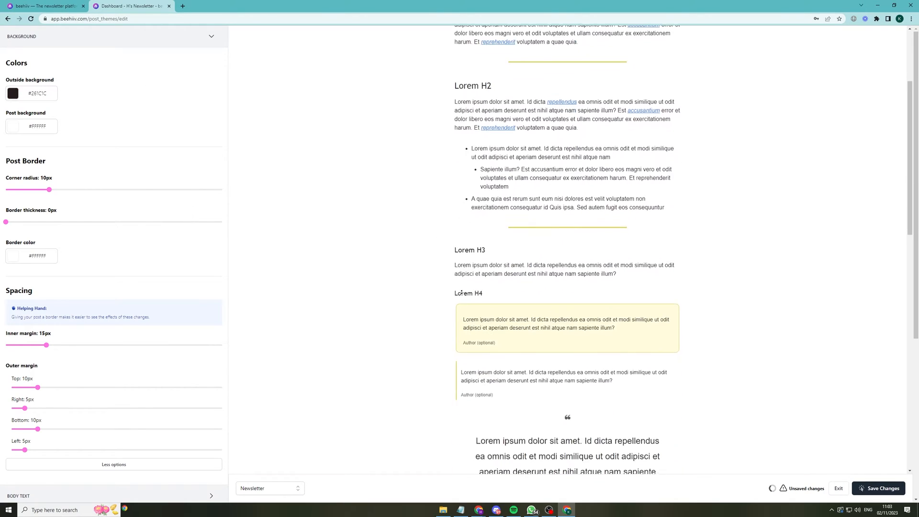
pyautogui.scroll(15, 386, 170)
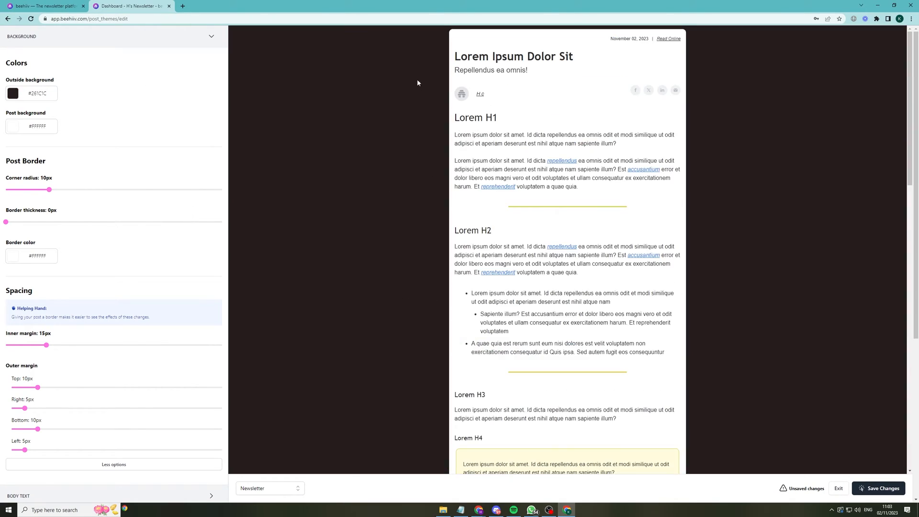
# Set the post background color to light gray #F3F3F3.
pyautogui.click(15, 133)
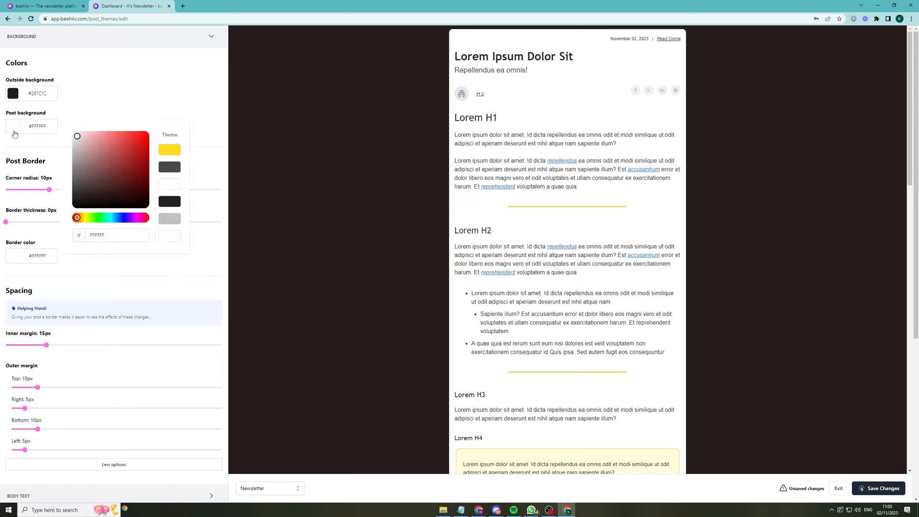
pyautogui.moveTo(108, 158); pyautogui.dragTo(100, 157)
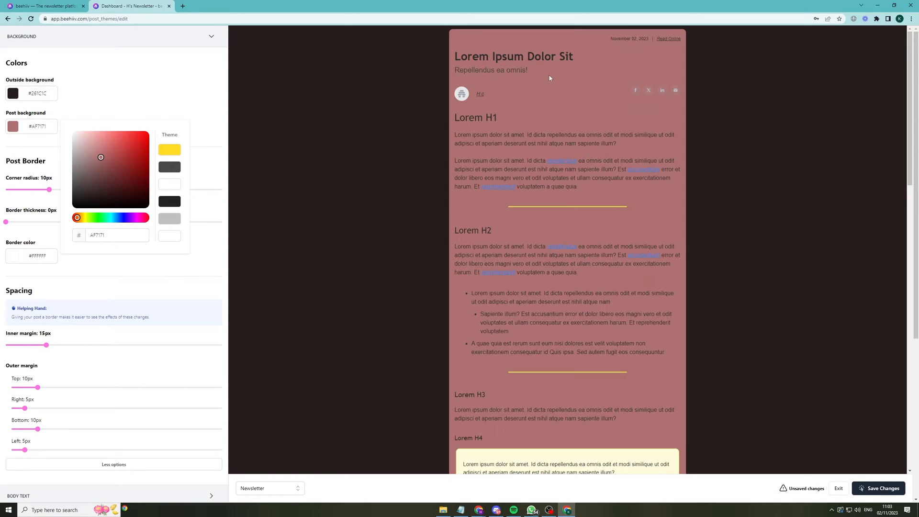
pyautogui.click(73, 140)
pyautogui.click(175, 103)
# Set the post border's corner radius to 2 px and its thickness to 2 px.
pyautogui.scroll(-1, 163, 179)
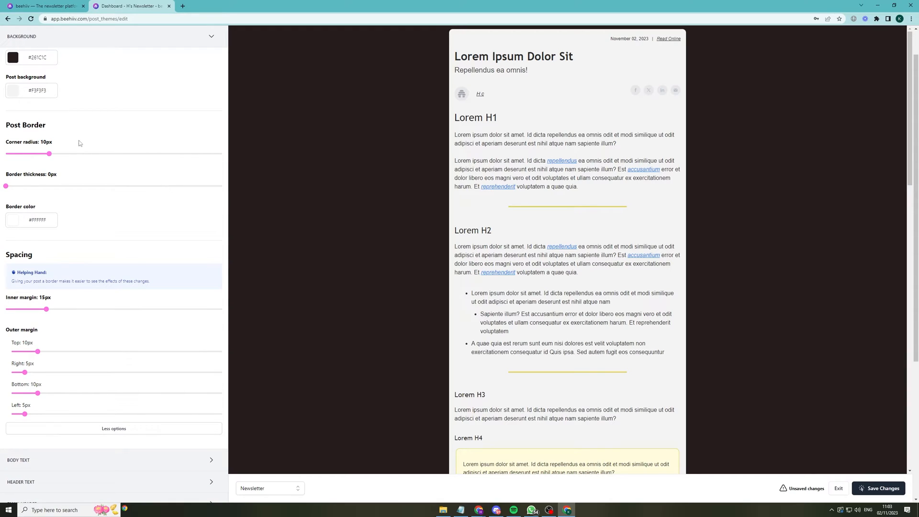
pyautogui.moveTo(49, 154); pyautogui.dragTo(180, 153)
pyautogui.moveTo(185, 154); pyautogui.dragTo(14, 154)
pyautogui.moveTo(5, 186); pyautogui.dragTo(92, 186)
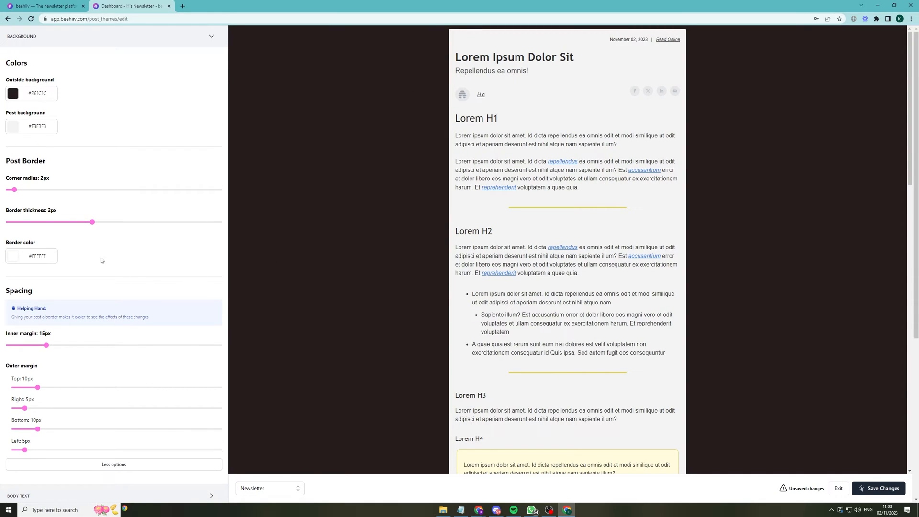
# Set the post border color to bright turquoise #00FFD1.
pyautogui.click(14, 261)
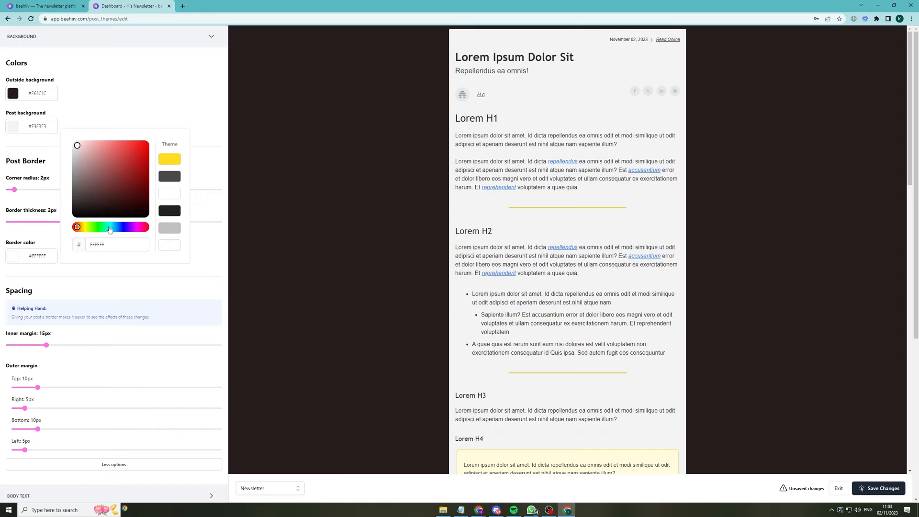
pyautogui.click(108, 227)
pyautogui.click(144, 145)
pyautogui.click(206, 110)
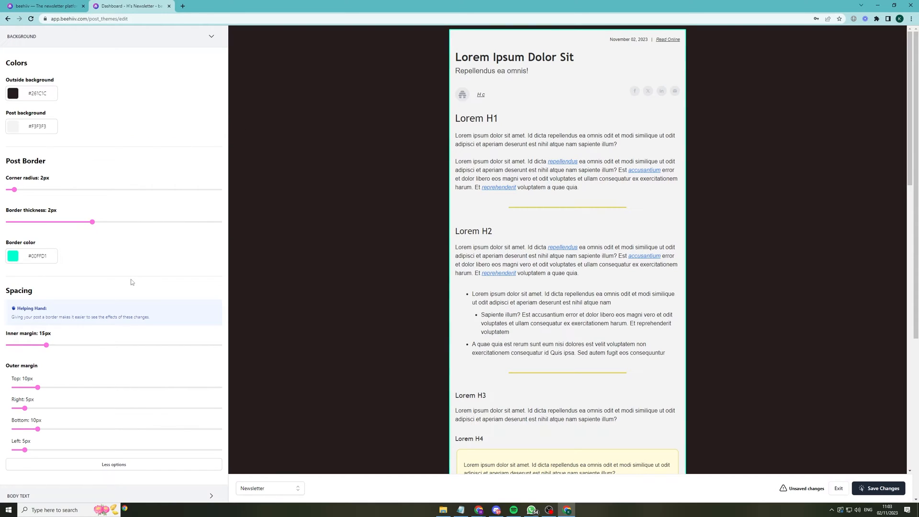
# Set the inner margin to 31 px and the outer margins to 21 px top, 14 px right, 13 px bottom and 14 px left.
pyautogui.scroll(-2, 153, 284)
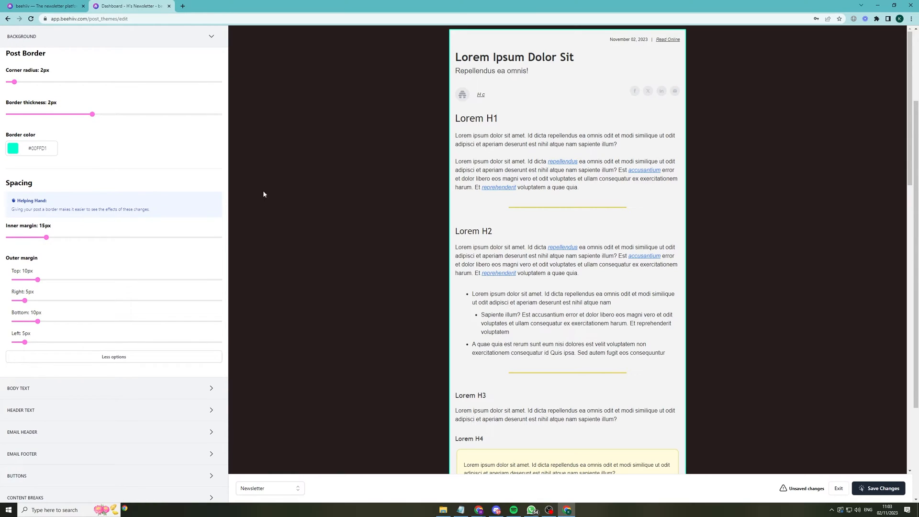
pyautogui.moveTo(46, 238); pyautogui.dragTo(90, 237)
pyautogui.moveTo(37, 280); pyautogui.dragTo(66, 280)
pyautogui.moveTo(26, 301); pyautogui.dragTo(49, 342)
# Change the body text font family to Bitter in the newsletter theme.
pyautogui.scroll(-3, 153, 306)
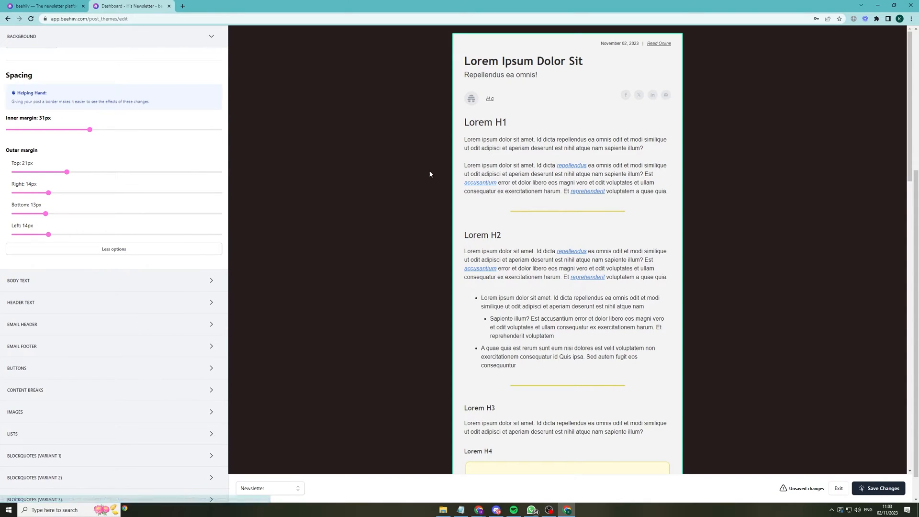
pyautogui.click(134, 286)
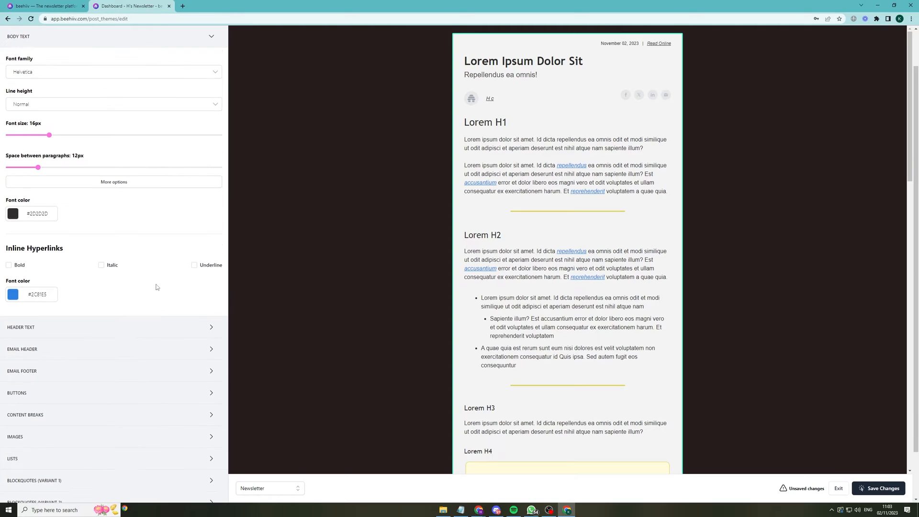
pyautogui.click(90, 119)
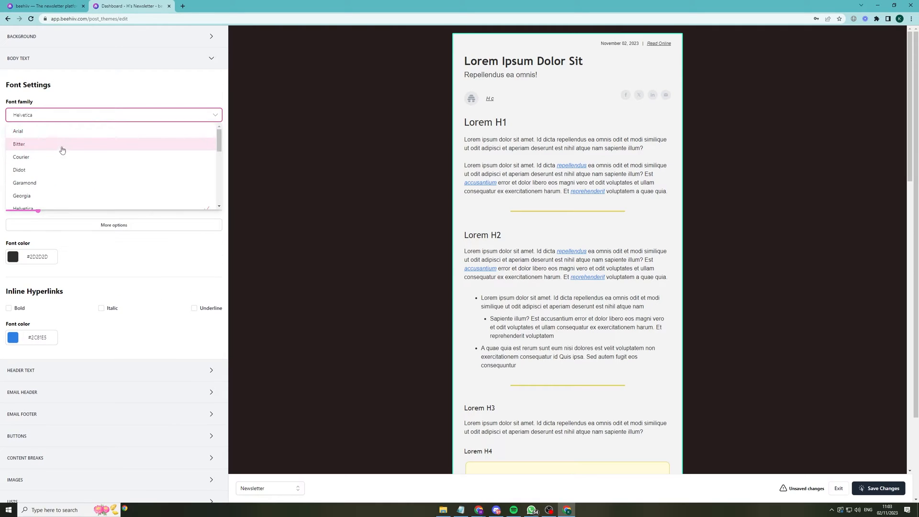
pyautogui.click(72, 143)
pyautogui.click(83, 150)
pyautogui.click(81, 176)
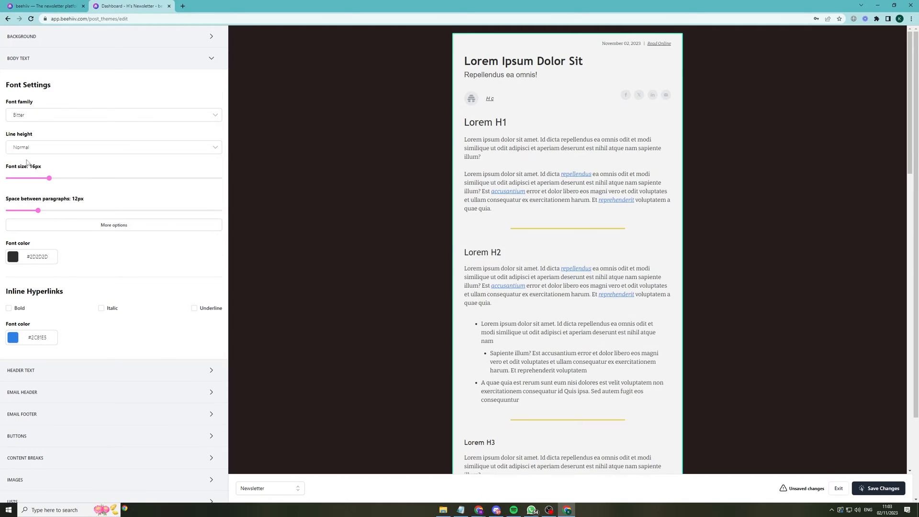
# Review the theme's style settings for header text, email header, email footer and buttons.
pyautogui.scroll(-2, 98, 249)
pyautogui.click(94, 272)
pyautogui.scroll(2, 108, 273)
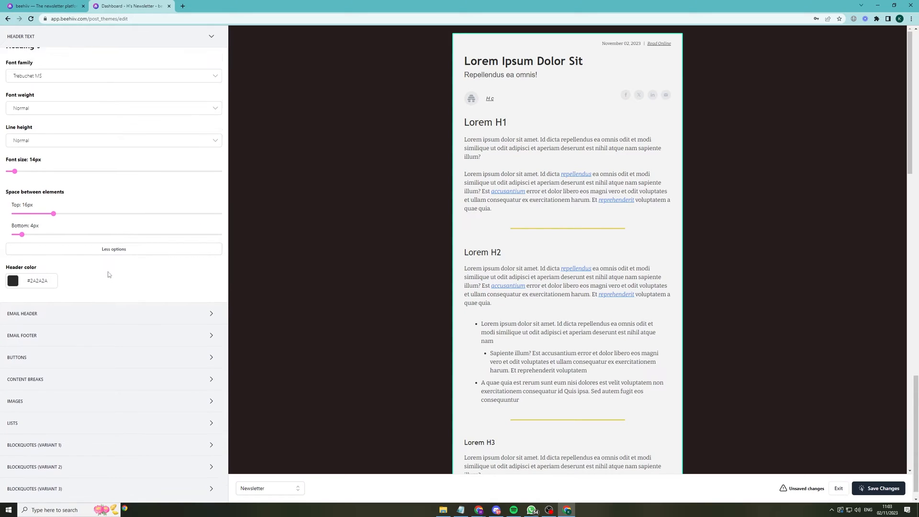
pyautogui.click(84, 165)
pyautogui.scroll(-3, 80, 349)
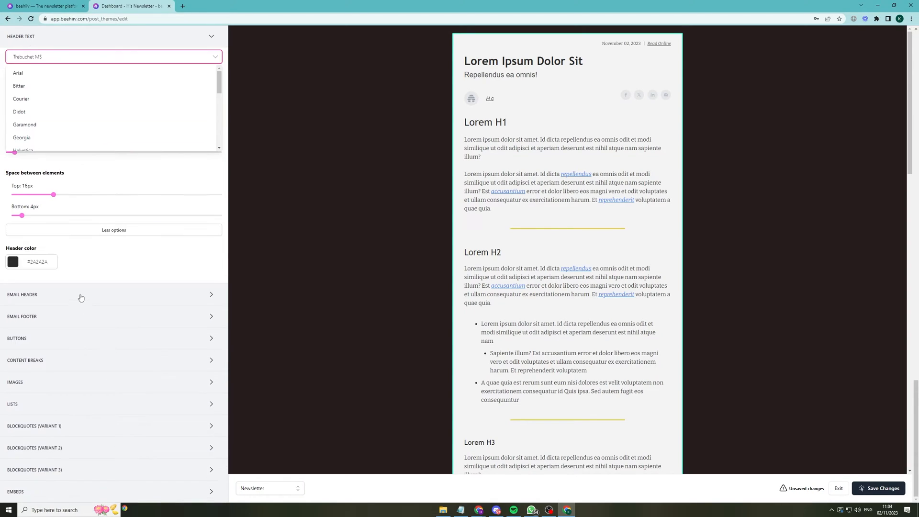
pyautogui.click(80, 295)
pyautogui.click(98, 315)
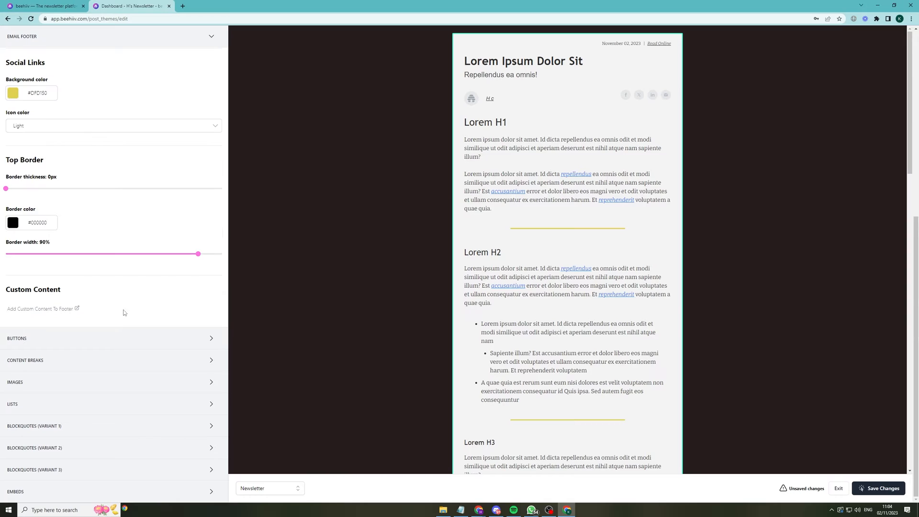
pyautogui.click(122, 343)
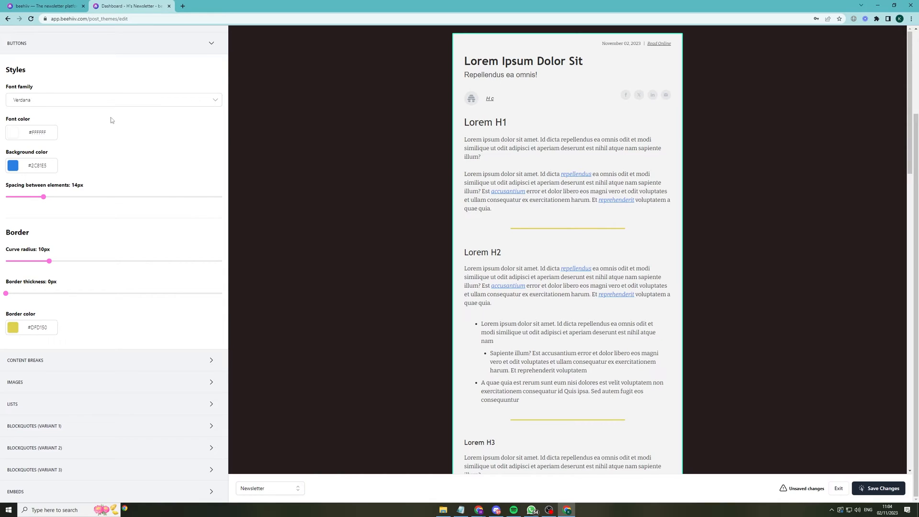
pyautogui.click(79, 99)
pyautogui.click(59, 142)
# Examine the theme settings for content breaks, images, lists, the three blockquote variants and embeds.
pyautogui.click(88, 360)
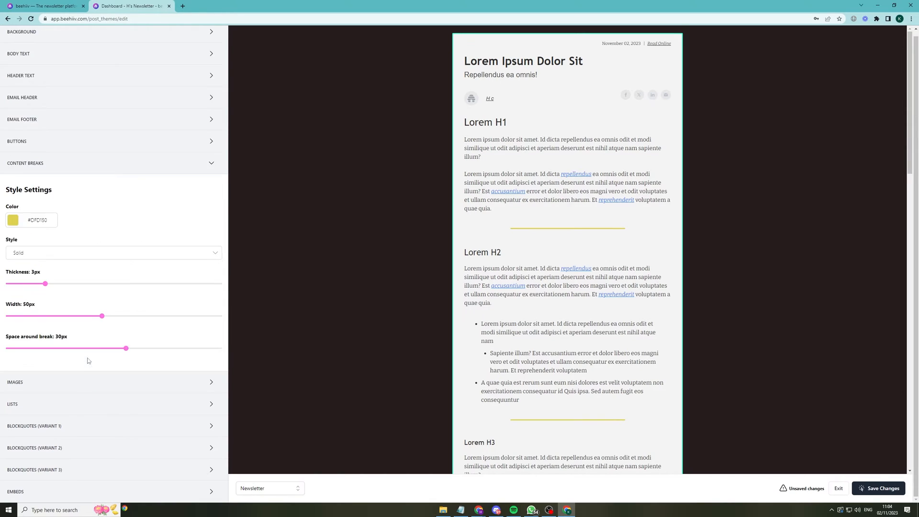
pyautogui.click(79, 393)
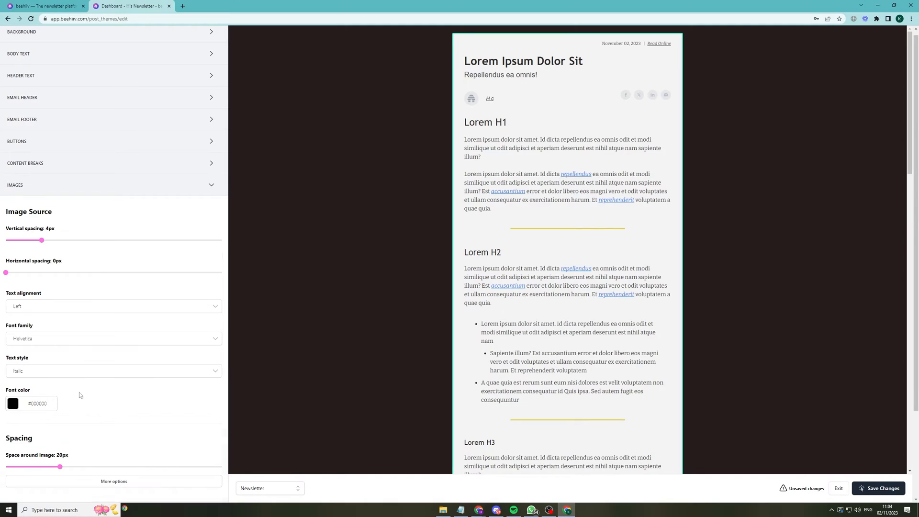
pyautogui.click(92, 192)
pyautogui.click(77, 193)
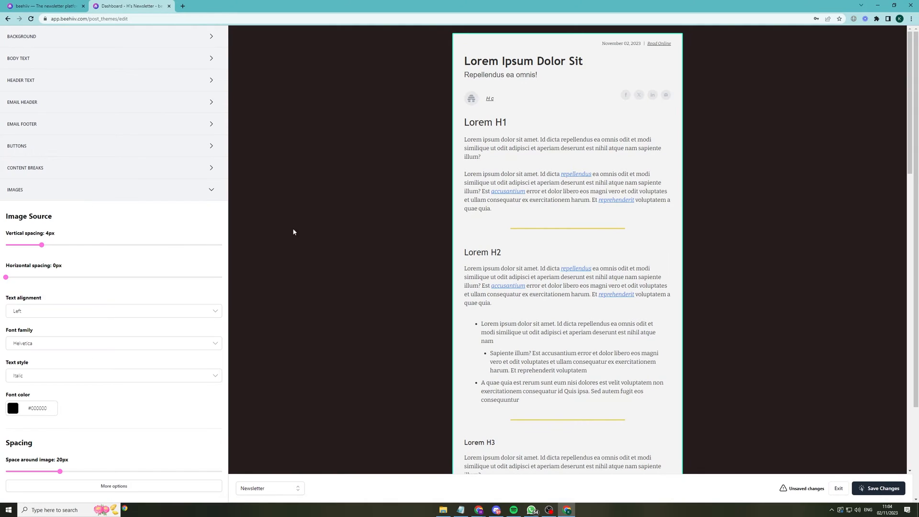
pyautogui.tripleClick(500, 174)
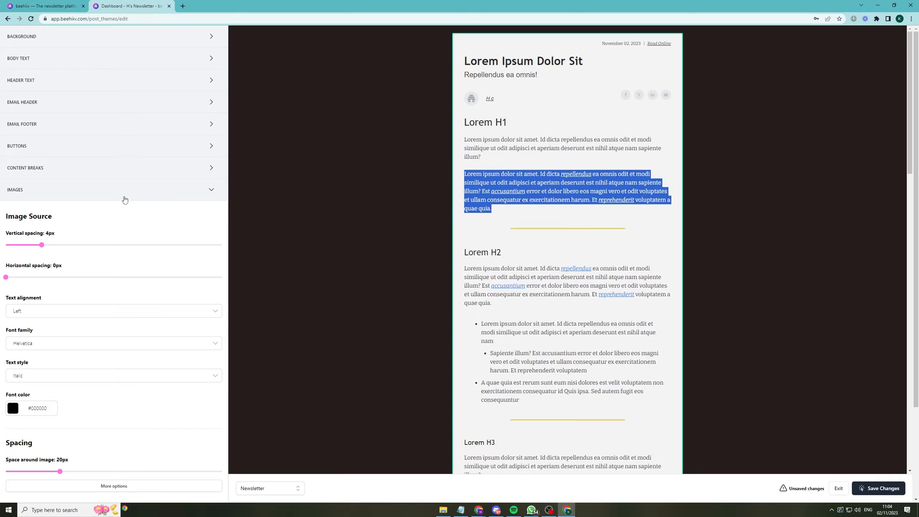
pyautogui.scroll(-3, 149, 307)
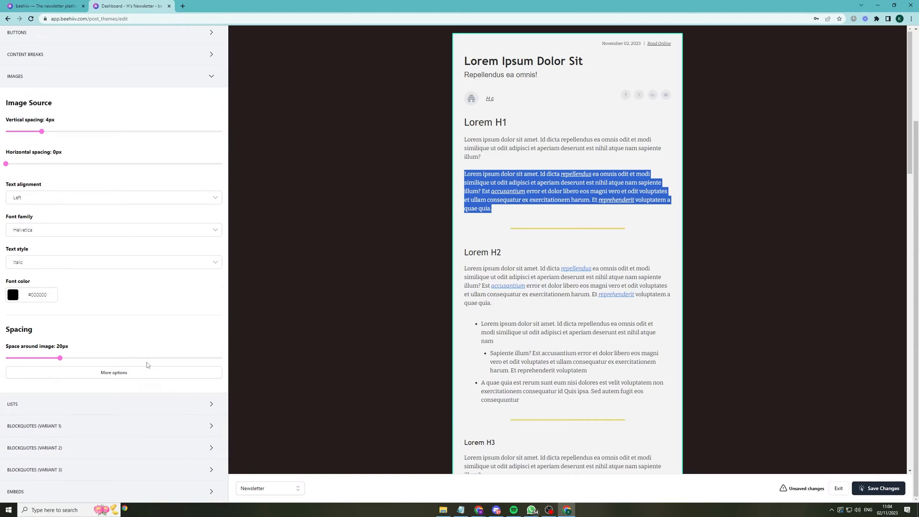
pyautogui.click(131, 405)
pyautogui.click(133, 430)
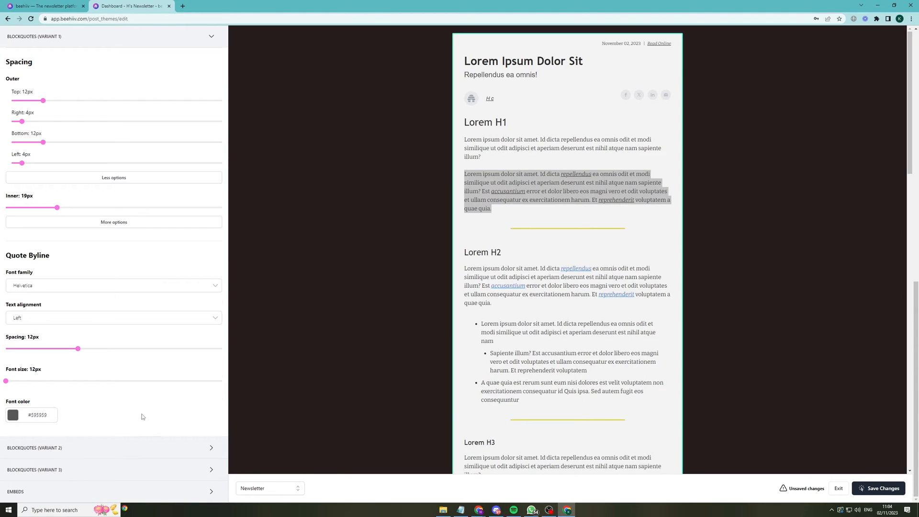
pyautogui.click(142, 448)
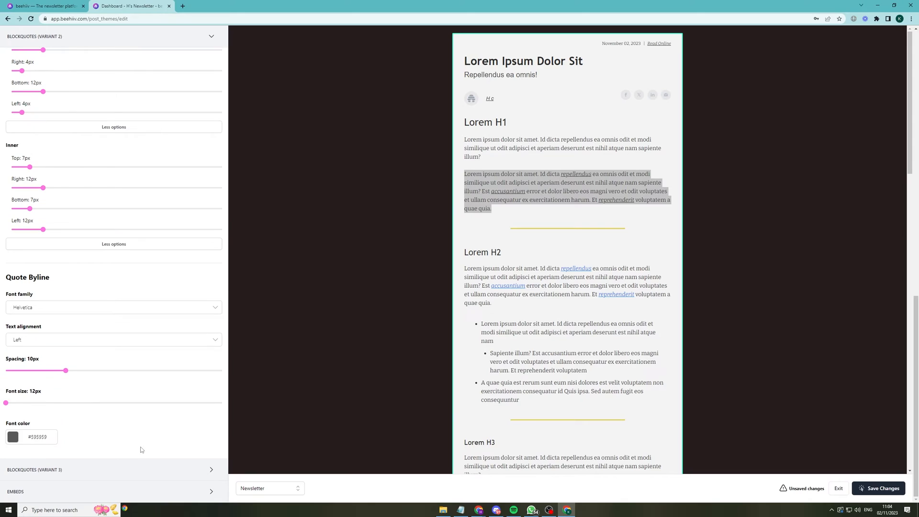
pyautogui.click(134, 471)
pyautogui.click(145, 492)
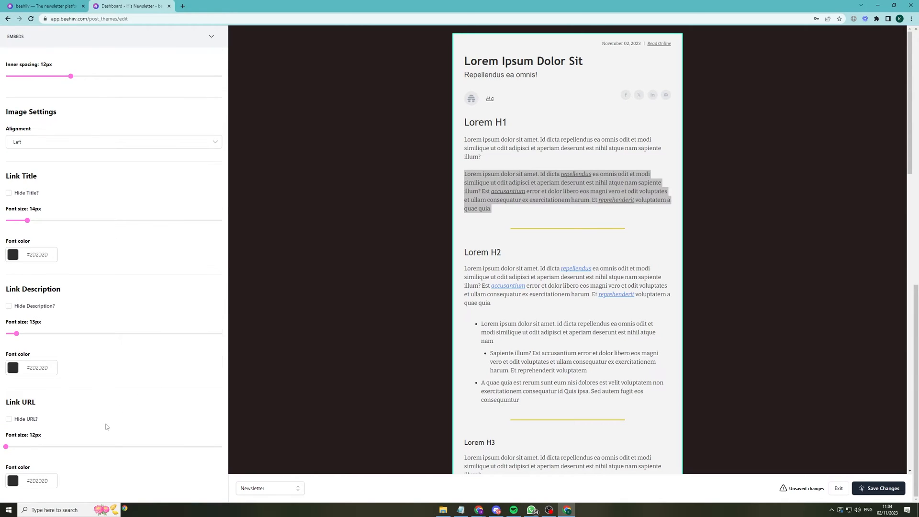
pyautogui.scroll(3, 111, 406)
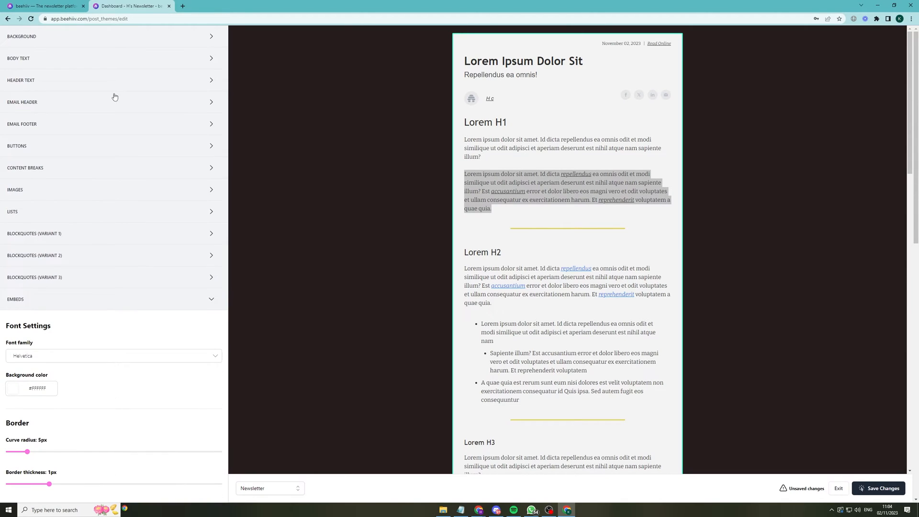
pyautogui.click(206, 302)
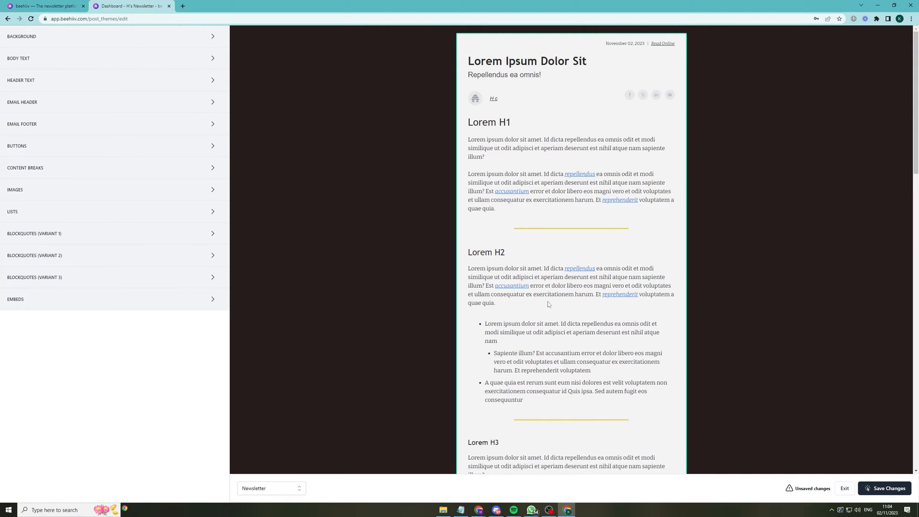
# Save the theme changes, exit the theme editor and return to the dashboard.
pyautogui.click(887, 487)
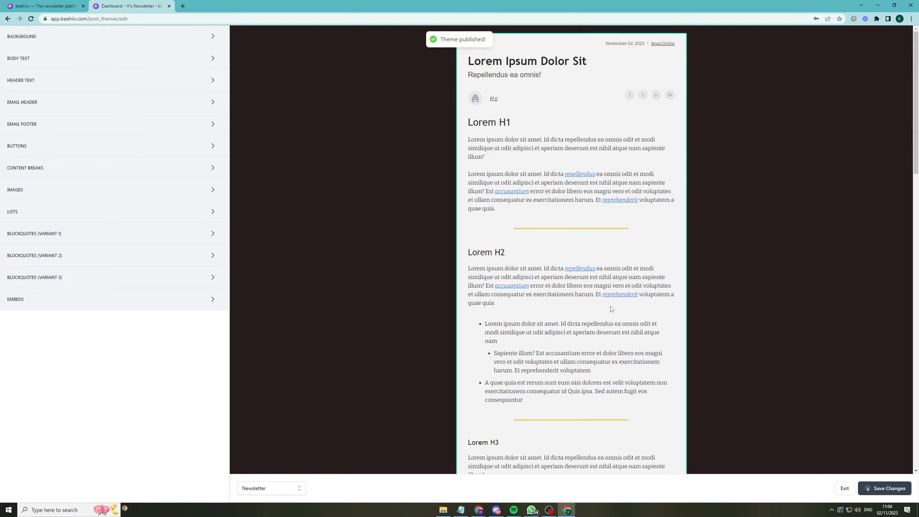
pyautogui.click(844, 488)
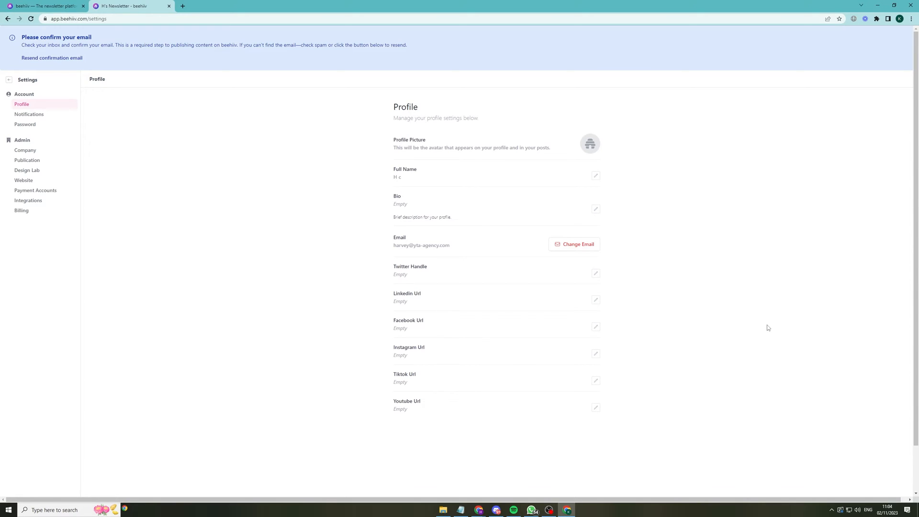
pyautogui.click(19, 80)
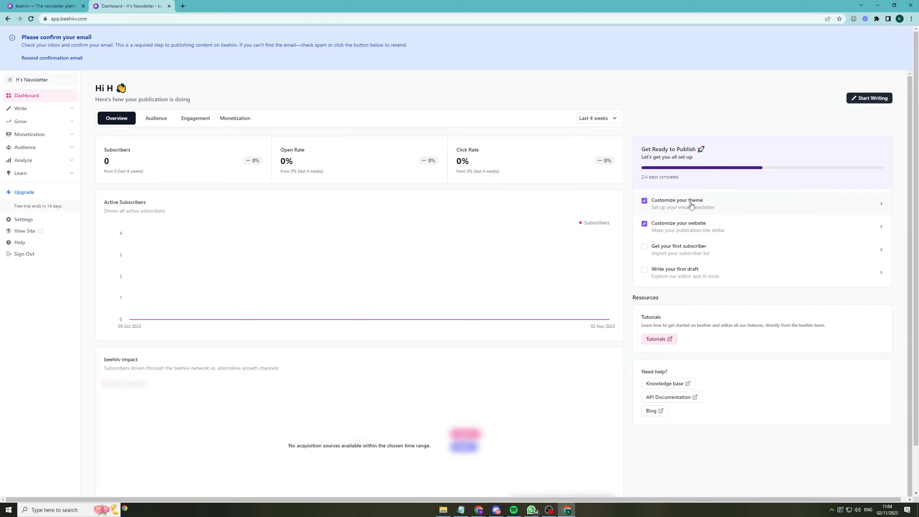
# Start writing a new post from the dashboard.
pyautogui.rightClick(857, 98)
pyautogui.click(840, 95)
pyautogui.click(862, 99)
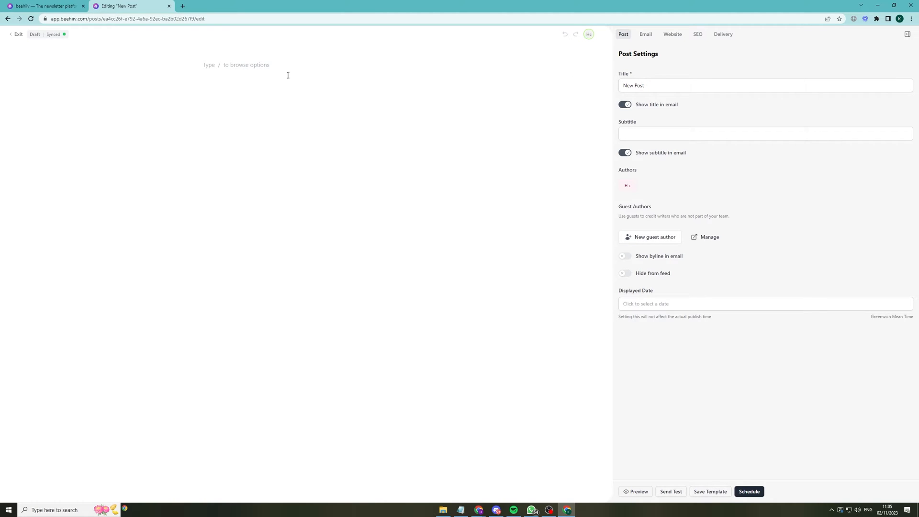
# Add a Heading 1 reading "How to make money with ecommerce in 2023." at the start of the post.
pyautogui.write('/')
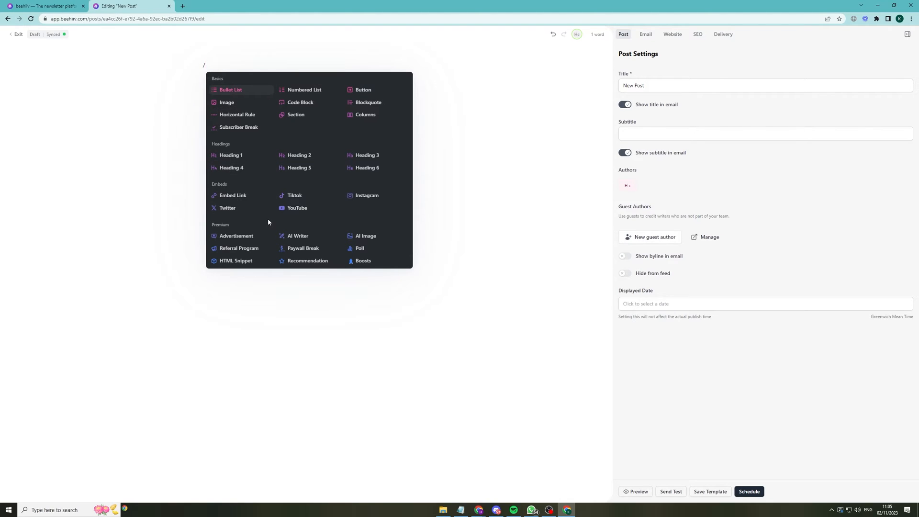
pyautogui.click(245, 159)
pyautogui.write('H')
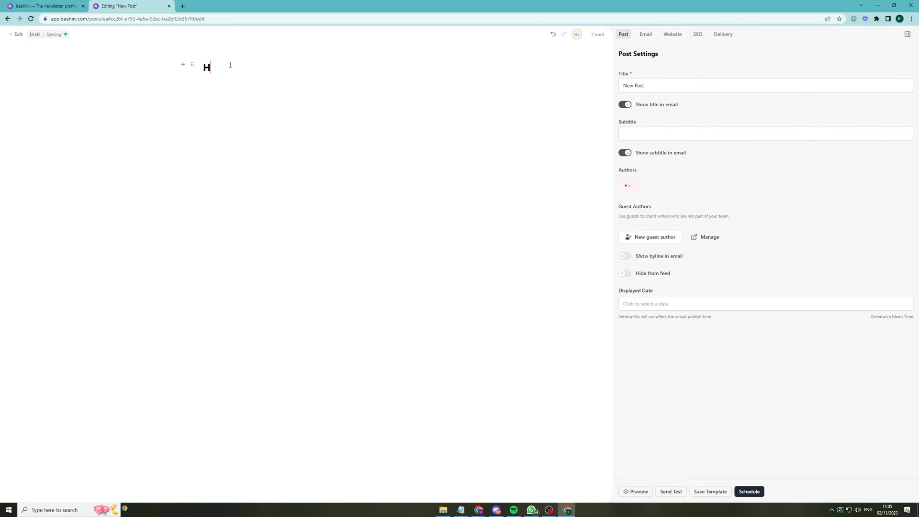
pyautogui.write('ow to make money with ')
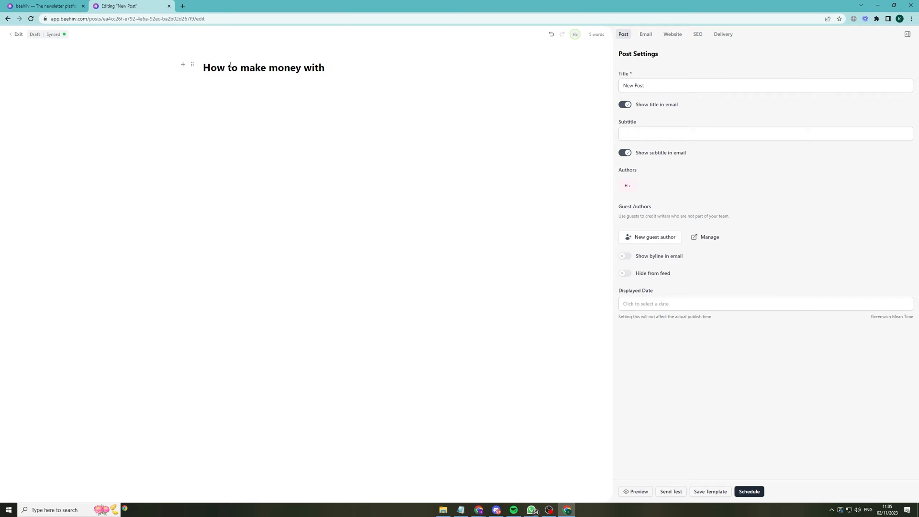
pyautogui.write('b')
pyautogui.press('BackSpace')
pyautogui.write('ecommerce in 2023.')
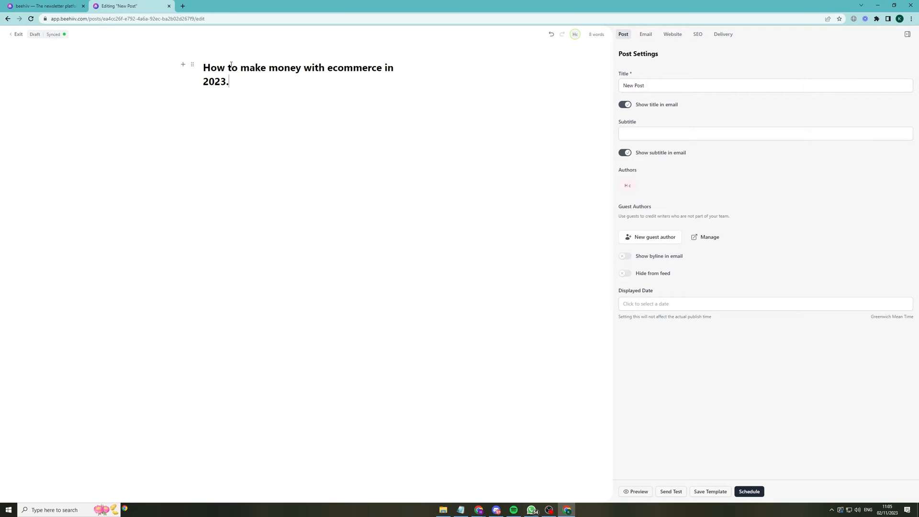
# Insert the Unsplash photo of a person working at a laptop by Microsoft 365 below the heading.
pyautogui.press('Return')
pyautogui.write('/')
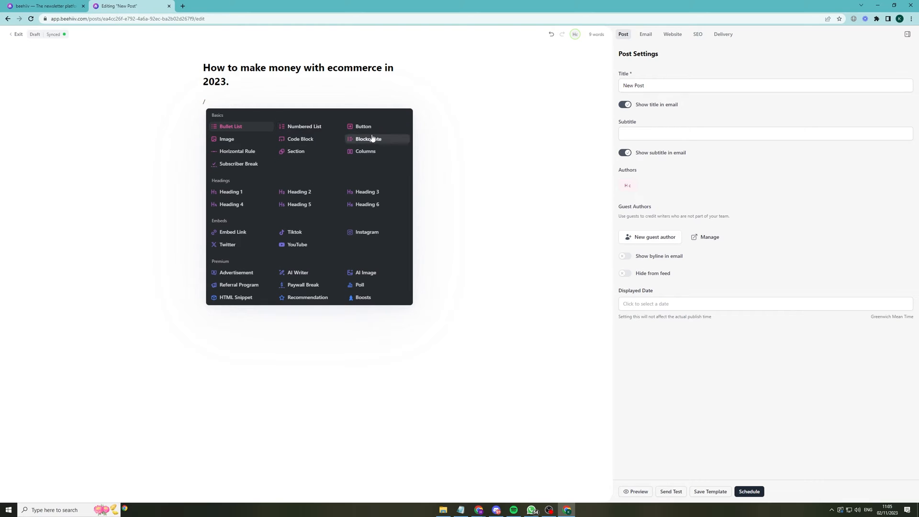
pyautogui.click(237, 140)
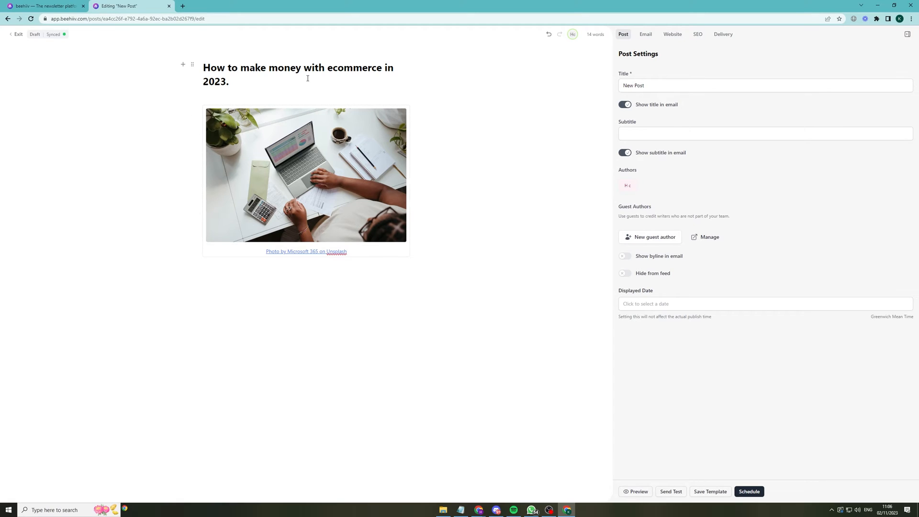
pyautogui.click(438, 249)
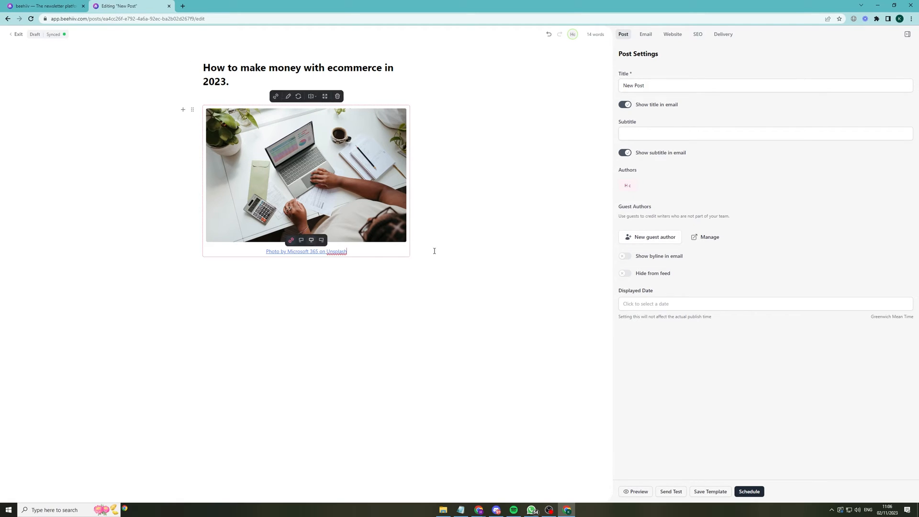
# Add a Heading 3 reading "Best business models in 2023 explained." below the image.
pyautogui.click(389, 278)
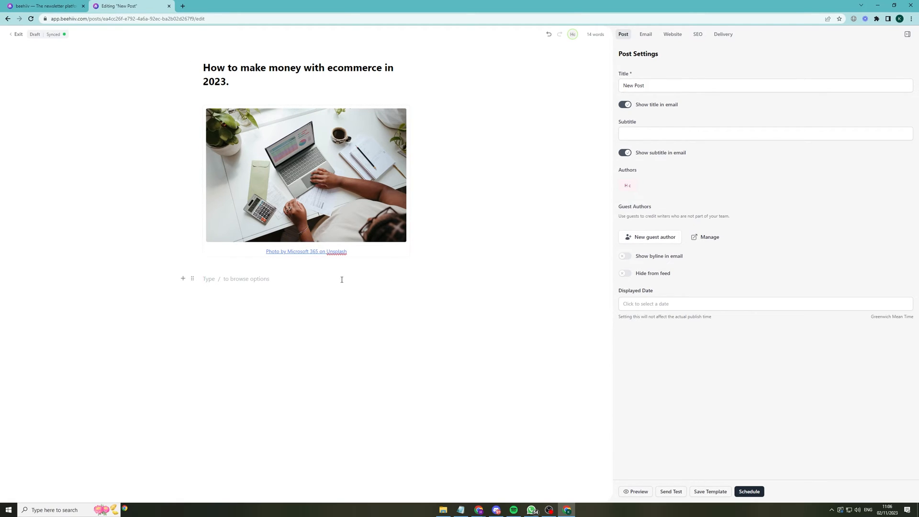
pyautogui.write('/')
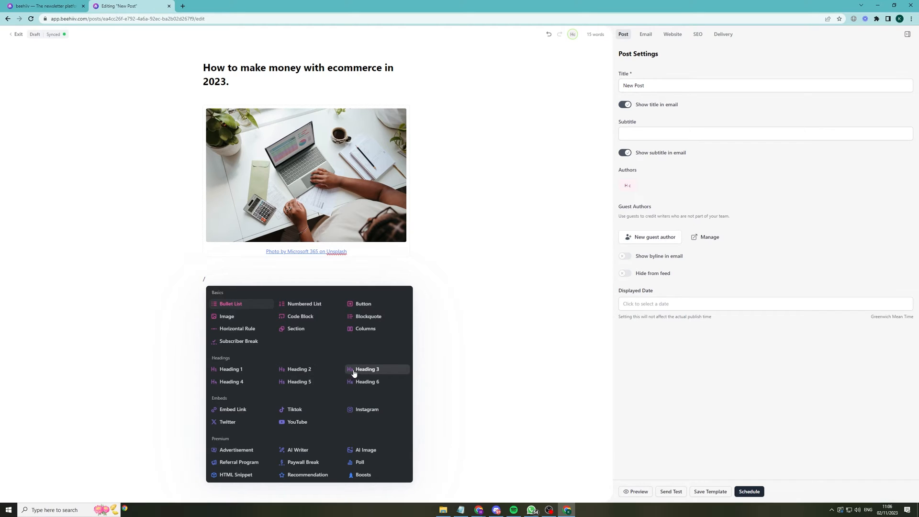
pyautogui.press('BackSpace')
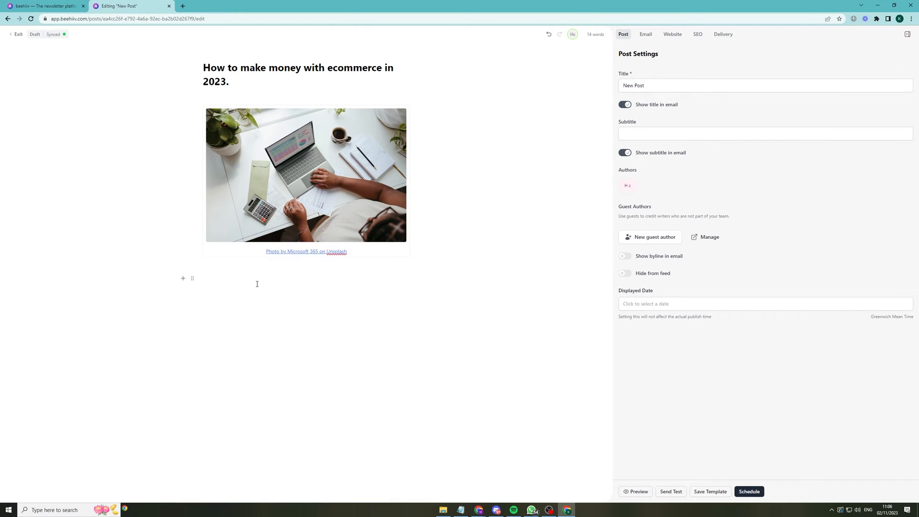
pyautogui.write('Best business models in 2023 explained.')
pyautogui.press('Return')
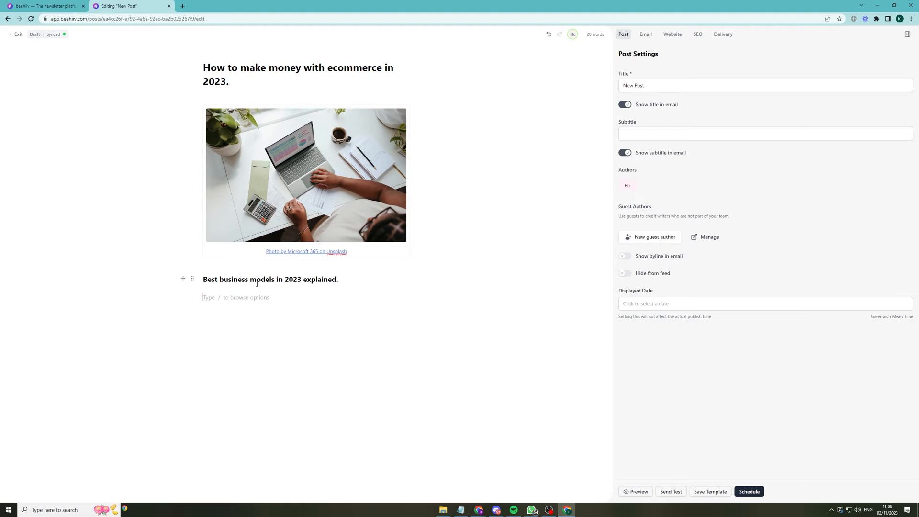
# Add the paragraph "Making money in 2023 can seem like a daunting task. But fear not, we are here to explain the best and worst money making models available.".
pyautogui.write('Making money in')
pyautogui.write(' 2023 can seem')
pyautogui.write(' light a')
pyautogui.press('BackSpace')
pyautogui.press('BackSpace')
pyautogui.write('ke a daunting ')
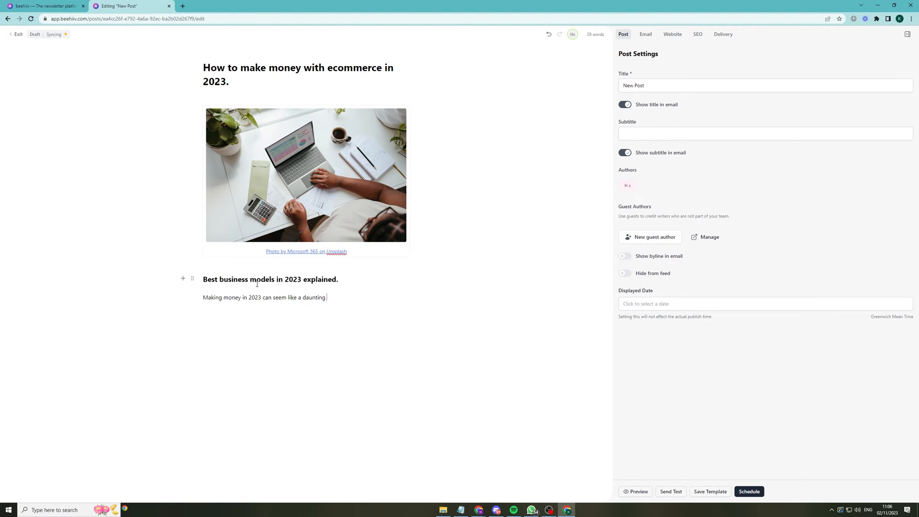
pyautogui.write('task. But fear not, we are here to explain the best and worst ')
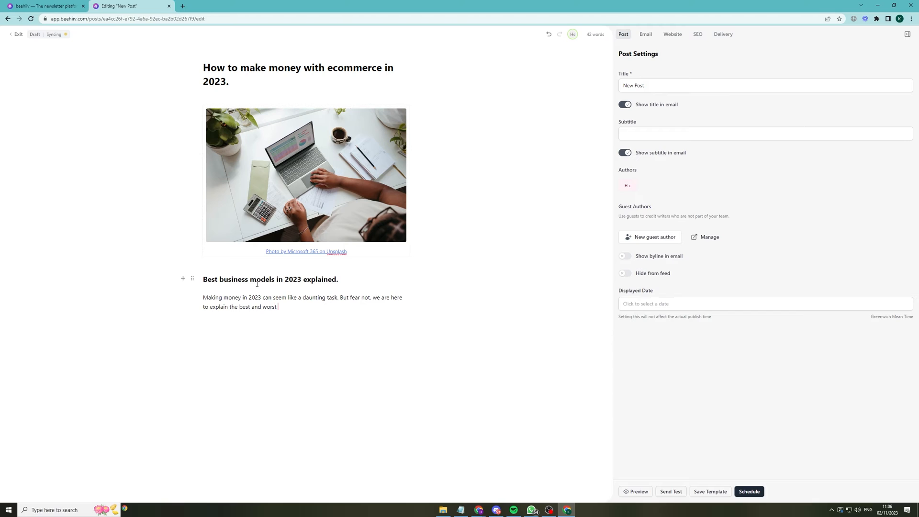
pyautogui.write('money making models available.')
pyautogui.press('Return')
# Start a numbered list below the paragraph with the items Crypto, Ecommerce and Trading.
pyautogui.write('/')
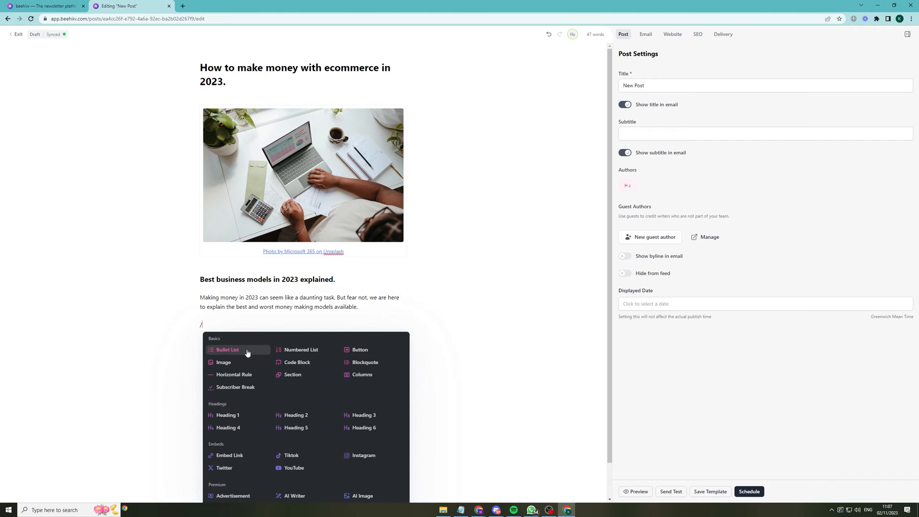
pyautogui.click(293, 351)
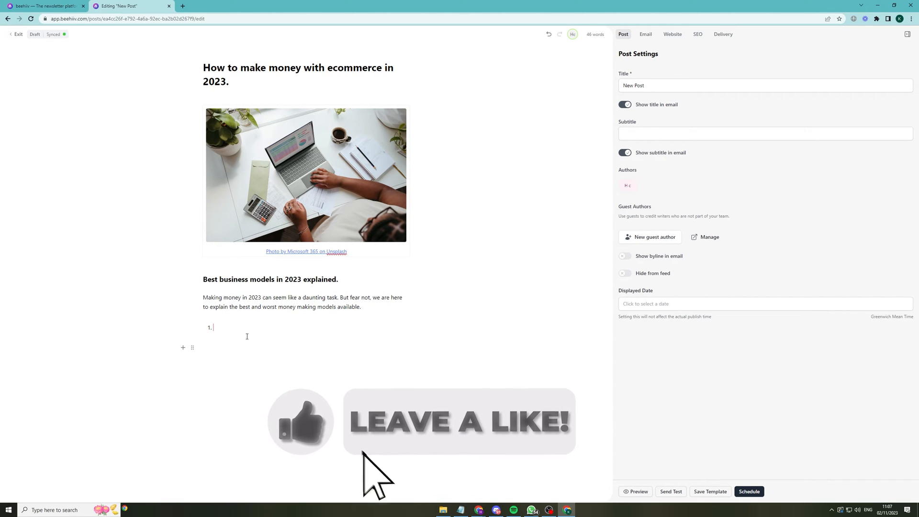
pyautogui.write('Cry')
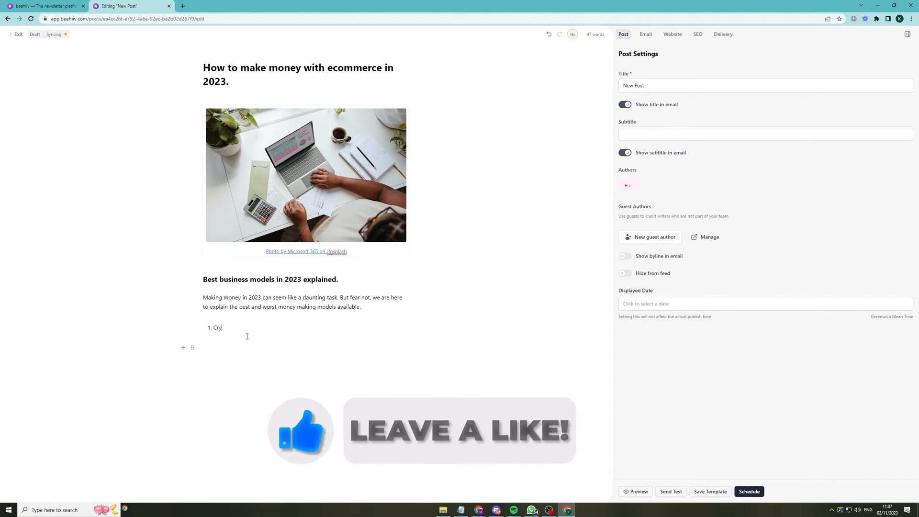
pyautogui.write('pto Ecommerce')
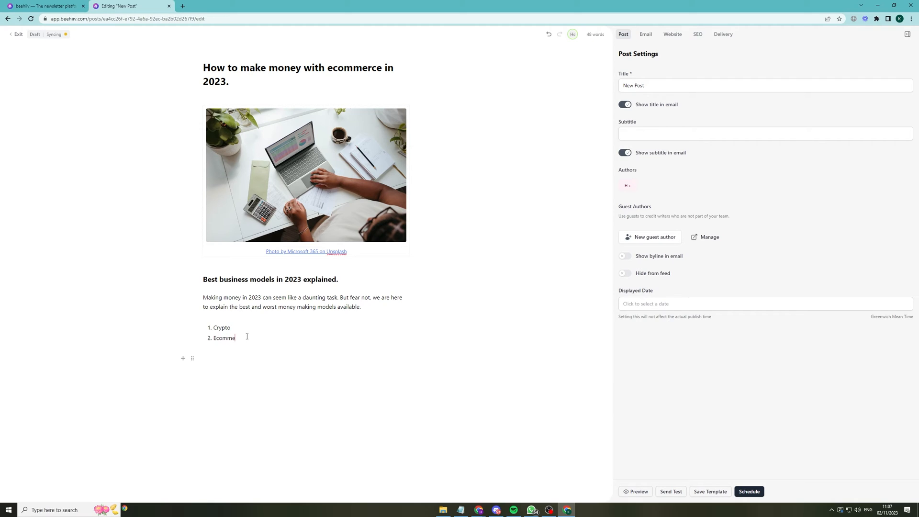
pyautogui.press('Return')
pyautogui.write('Trading')
pyautogui.press('Return')
# Add Amazon FBA and Real Estate as the fourth and fifth items of the numbered list.
pyautogui.write('affiliate')
pyautogui.press('BackSpace')
pyautogui.press('BackSpace')
pyautogui.press('BackSpace')
pyautogui.press('BackSpace')
pyautogui.press('BackSpace')
pyautogui.press('BackSpace')
pyautogui.press('BackSpace')
pyautogui.press('BackSpace')
pyautogui.press('BackSpace')
pyautogui.write('Amazo')
pyautogui.write('n FBA')
pyautogui.write('STAT')
pyautogui.write('tate')
pyautogui.press('Return')
# Complete the numbered list with the items Content Creation and Agency Work, ending the list after them.
pyautogui.write('Content')
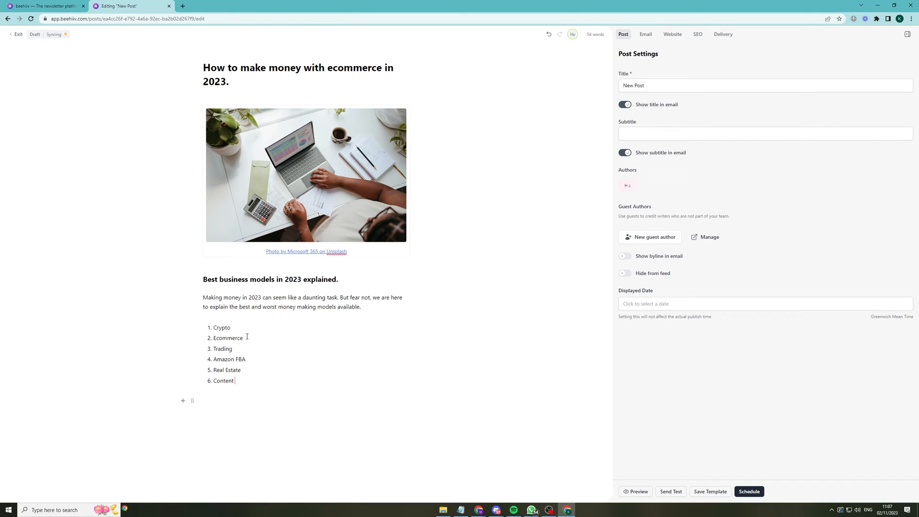
pyautogui.write(' Creation')
pyautogui.press('Return')
pyautogui.write('Agency Wor')
pyautogui.press('Return')
pyautogui.press('Return')
# Insert a button below the numbered list using the "Check out my website" preset.
pyautogui.write('/')
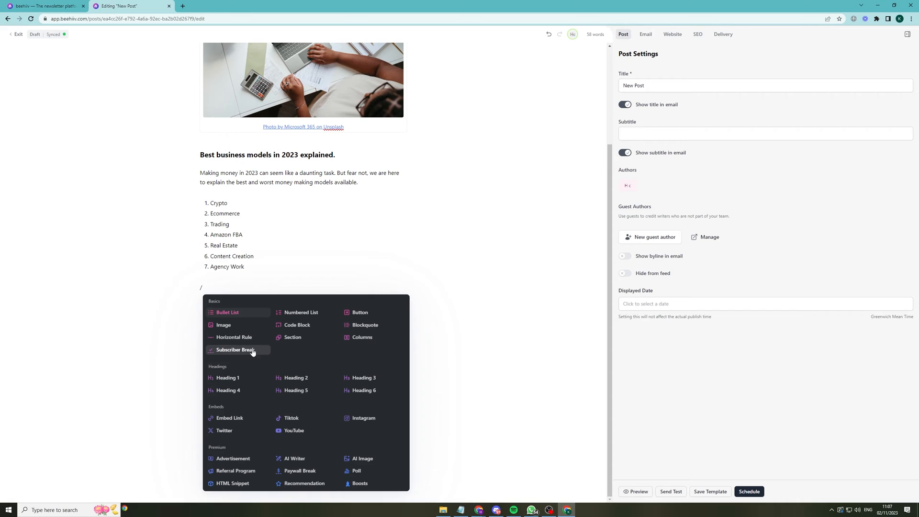
pyautogui.click(360, 312)
pyautogui.scroll(-1, 307, 362)
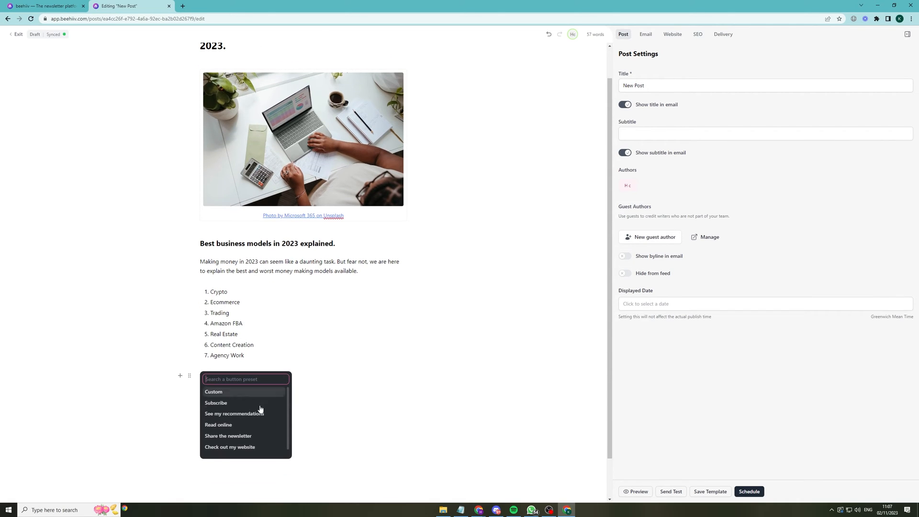
pyautogui.click(237, 446)
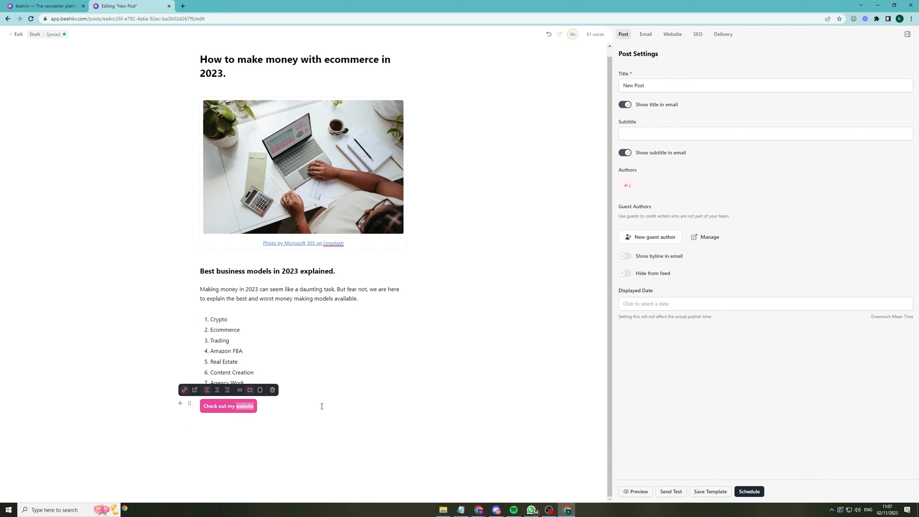
# Set the website button to the largest size and open its link for editing.
pyautogui.doubleClick(221, 399)
pyautogui.click(260, 390)
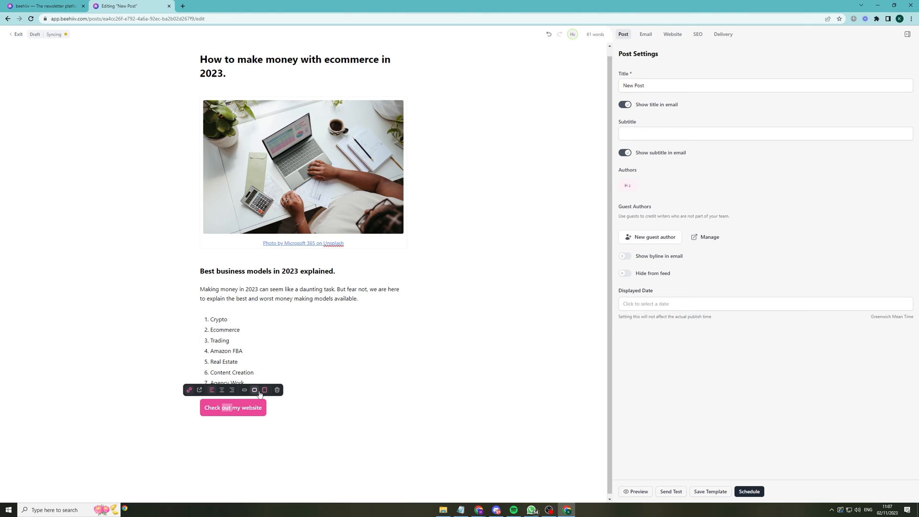
pyautogui.click(189, 390)
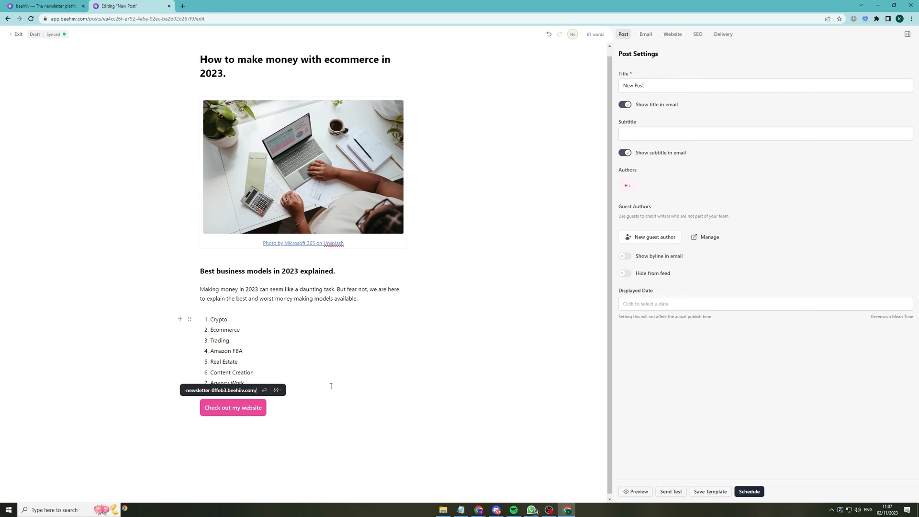
# Change the button's label to "Check out my merch store.".
pyautogui.tripleClick(236, 411)
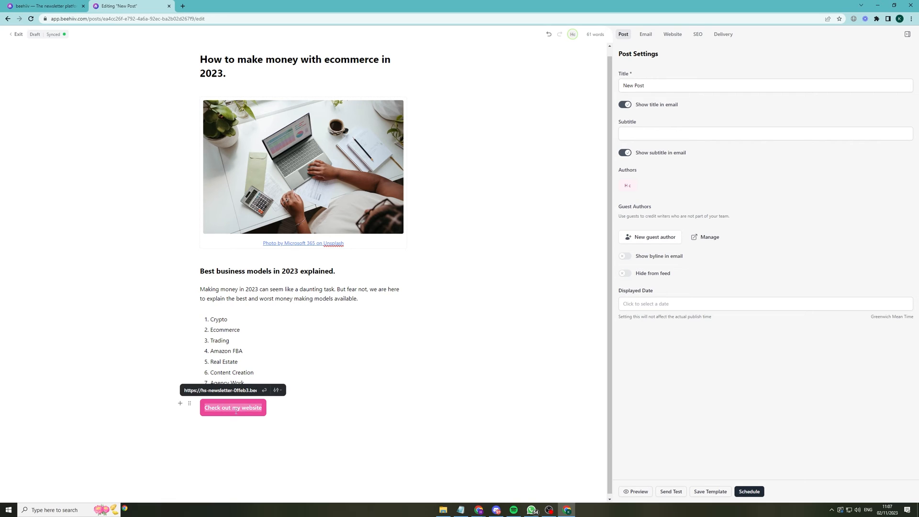
pyautogui.write('S')
pyautogui.write('h')
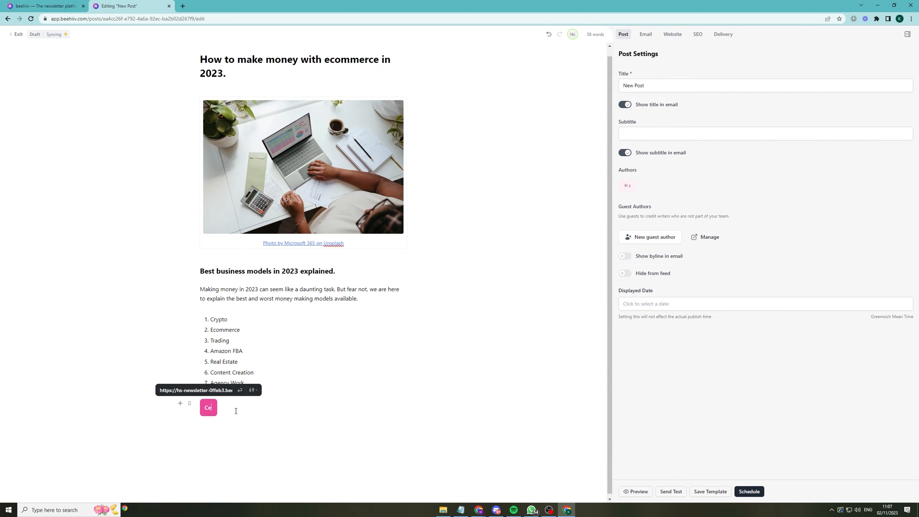
pyautogui.write('eck out ')
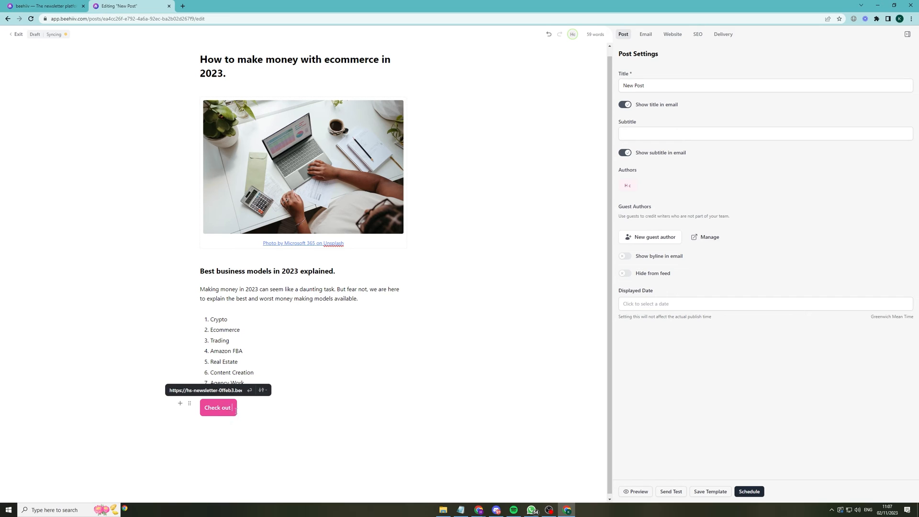
pyautogui.write('my merch store')
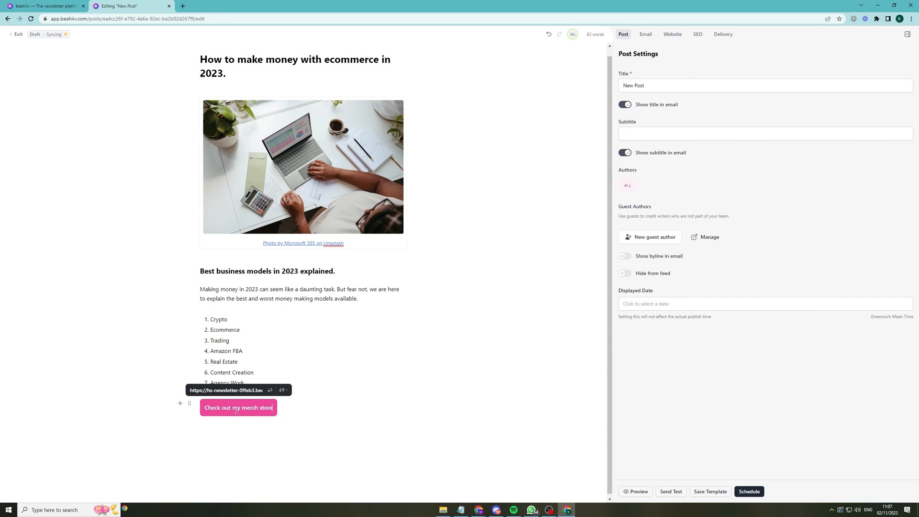
pyautogui.write('.')
pyautogui.press('Return')
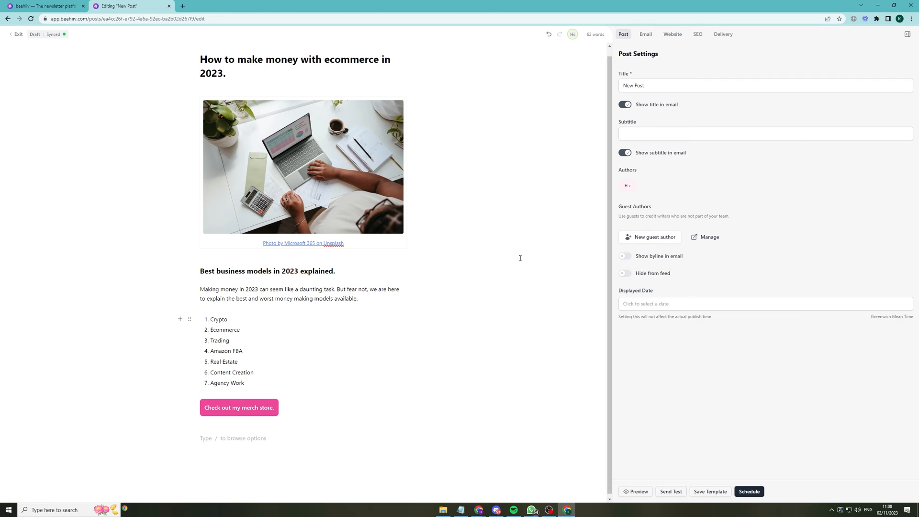
pyautogui.scroll(-1, 332, 267)
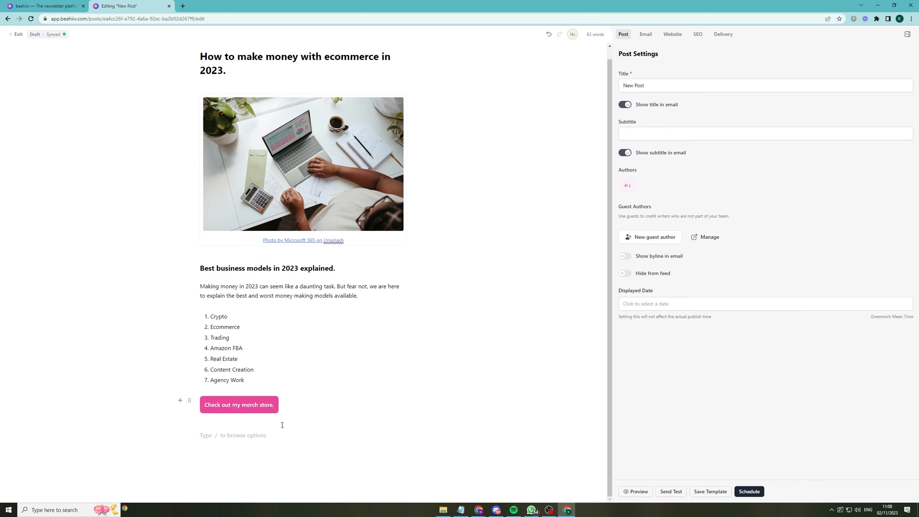
pyautogui.write('/')
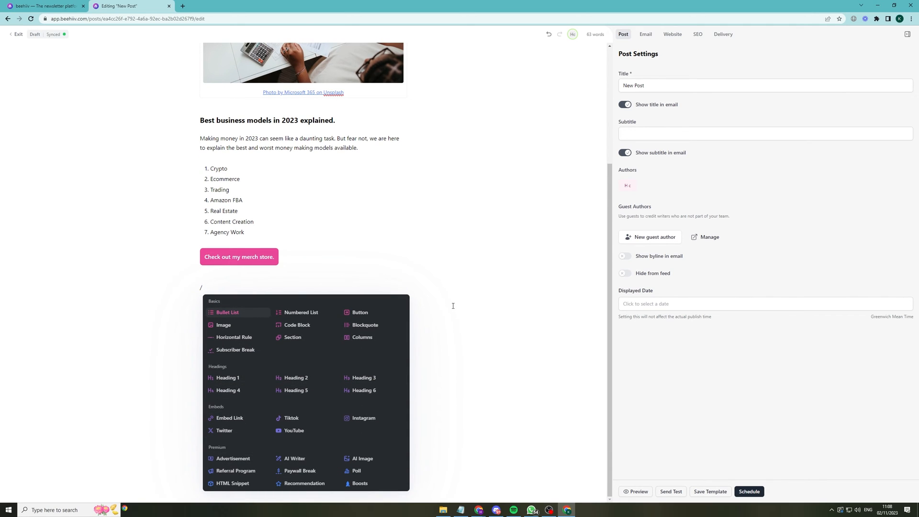
pyautogui.scroll(3, 417, 291)
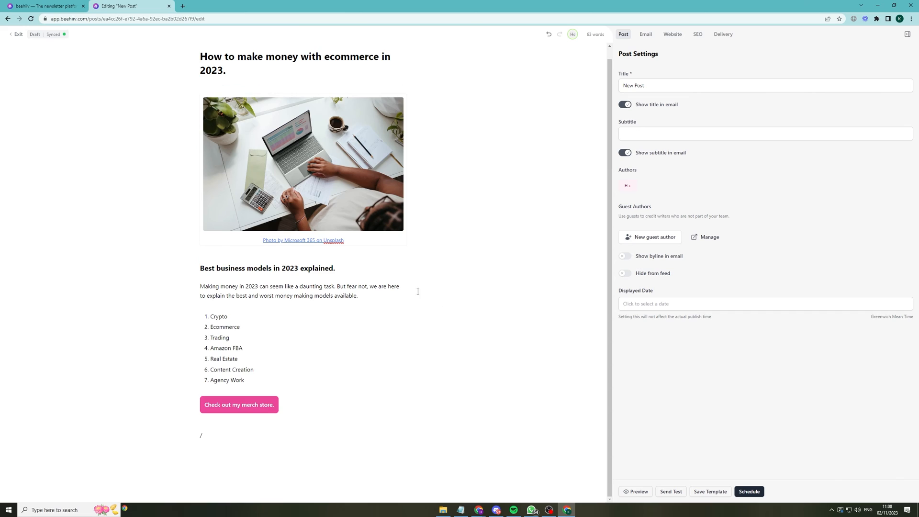
# Set the post title to "How to make money in 2023.".
pyautogui.tripleClick(645, 86)
pyautogui.click(651, 71)
pyautogui.tripleClick(644, 86)
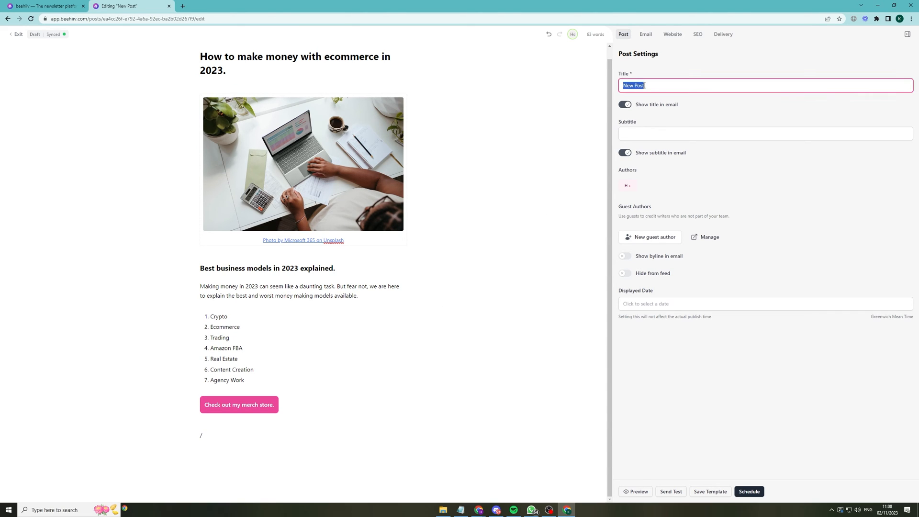
pyautogui.write('How to make money in 2023.')
pyautogui.click(700, 70)
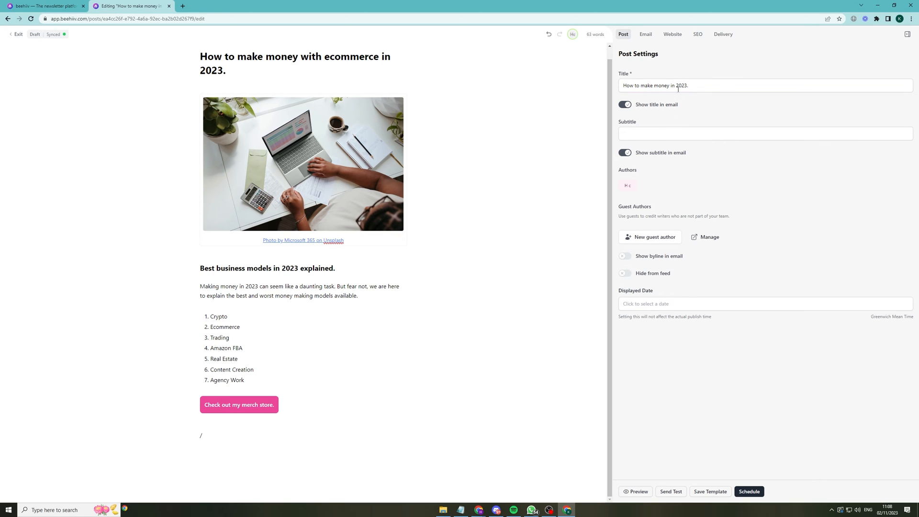
# Set the post subtitle to "These methods will surprise you.".
pyautogui.tripleClick(678, 89)
pyautogui.click(668, 132)
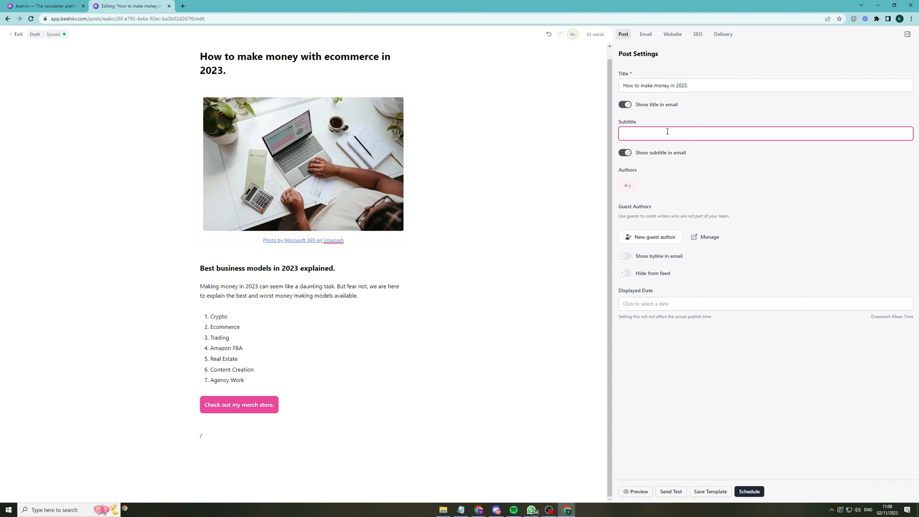
pyautogui.write('These methods will surprise you.')
pyautogui.click(651, 165)
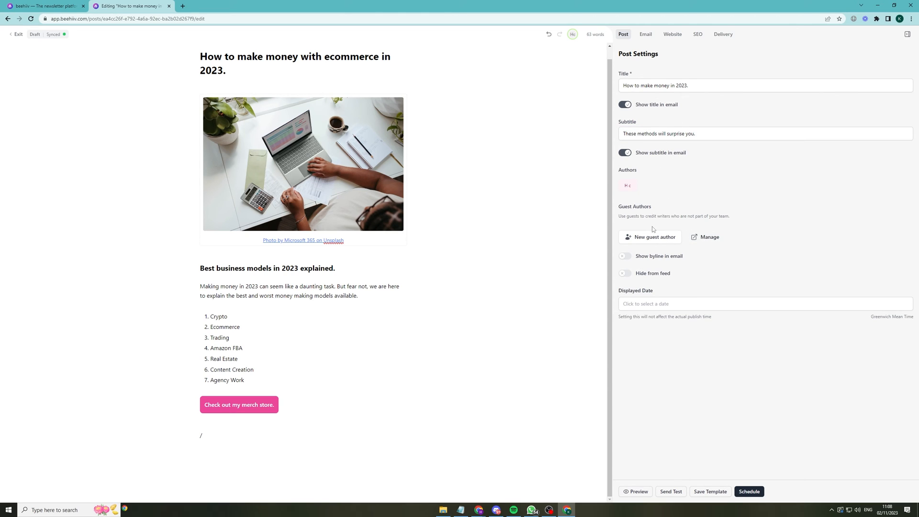
# Set the post's displayed date to November 2, 2023 at 11:00 AM.
pyautogui.click(652, 310)
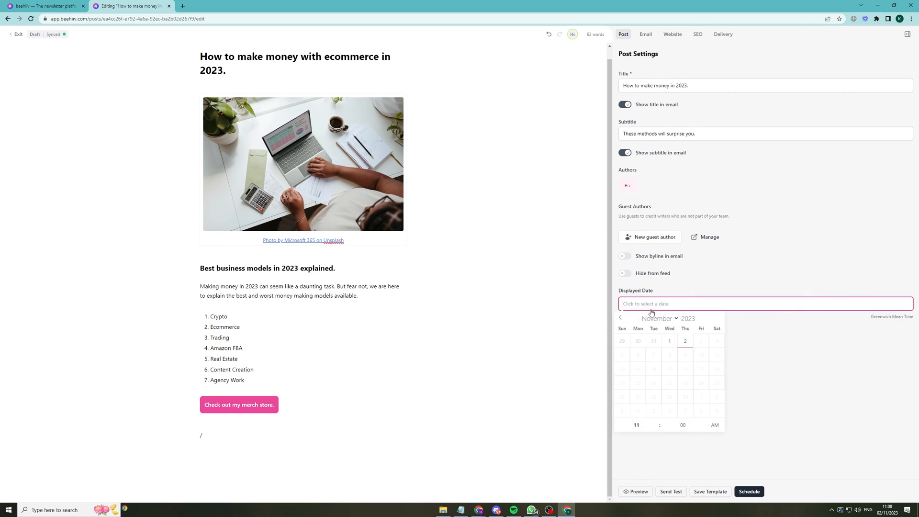
pyautogui.click(685, 341)
pyautogui.click(804, 383)
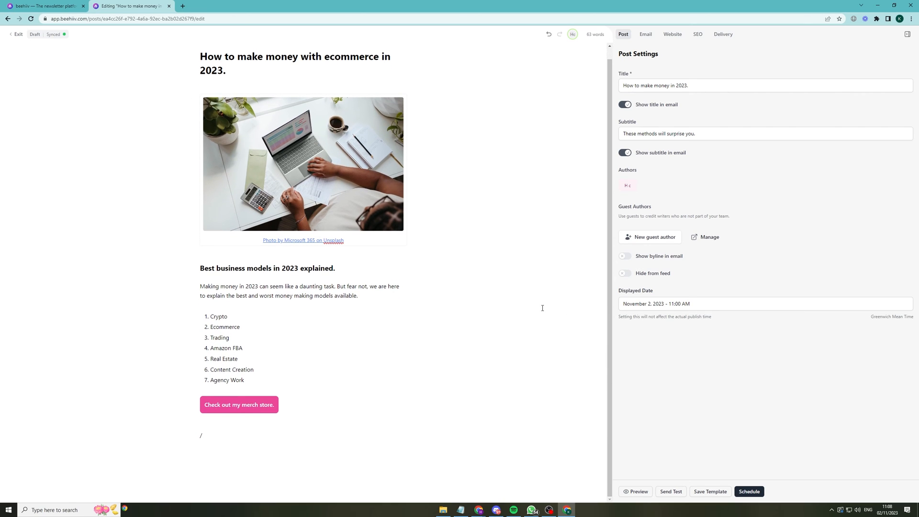
# Copy the post title "How to make money in 2023." into the email's subject line.
pyautogui.scroll(1, 542, 308)
pyautogui.click(646, 35)
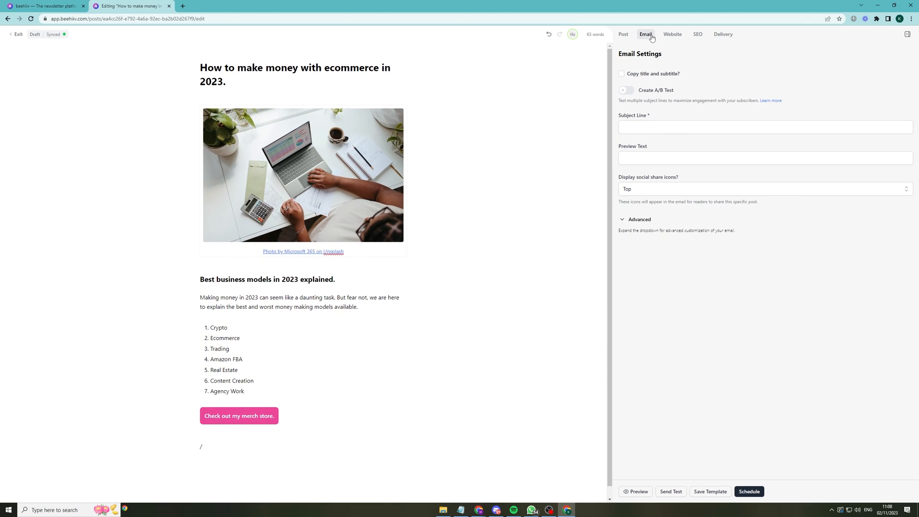
pyautogui.click(623, 34)
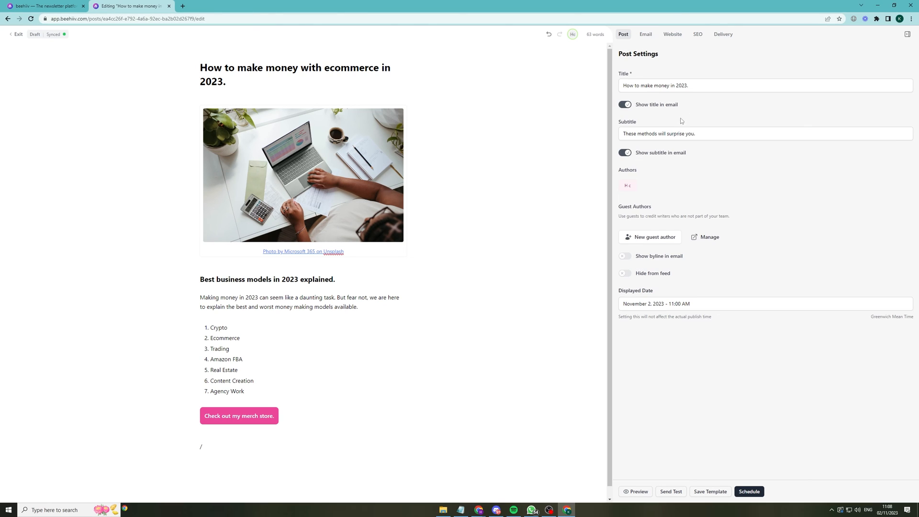
pyautogui.click(646, 34)
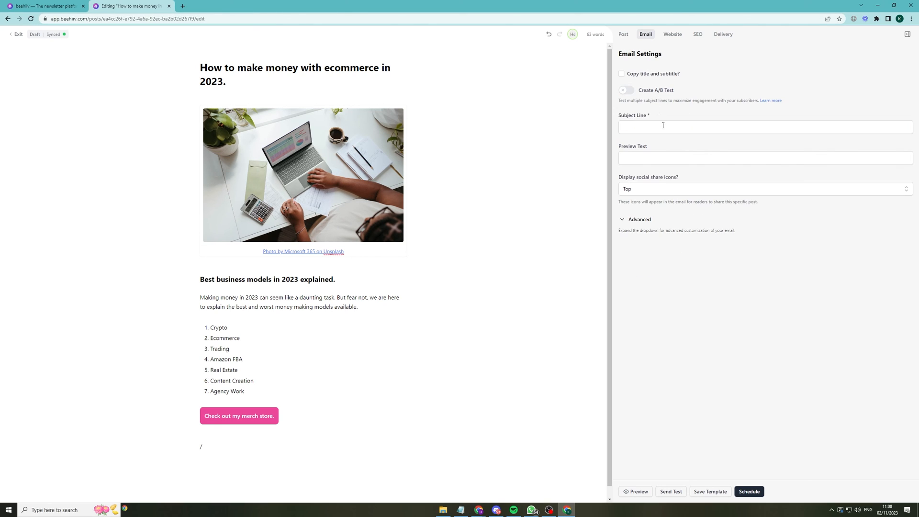
# Copy the post subtitle "These methods will surprise you." into the email's preview text.
pyautogui.click(623, 34)
pyautogui.click(677, 133)
pyautogui.doubleClick(677, 133)
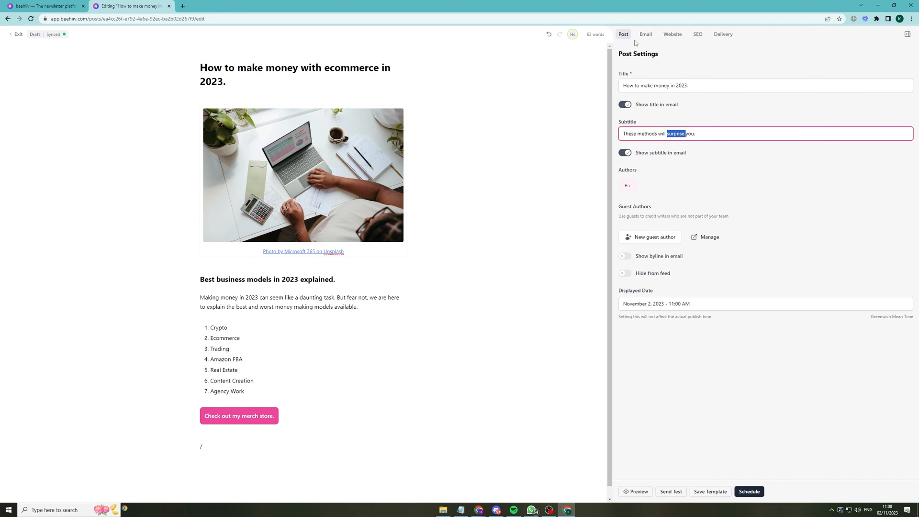
pyautogui.hotkey('ctrl', 'a')
pyautogui.hotkey('ctrl', 'c')
pyautogui.click(646, 34)
pyautogui.click(666, 152)
pyautogui.hotkey('ctrl', 'v')
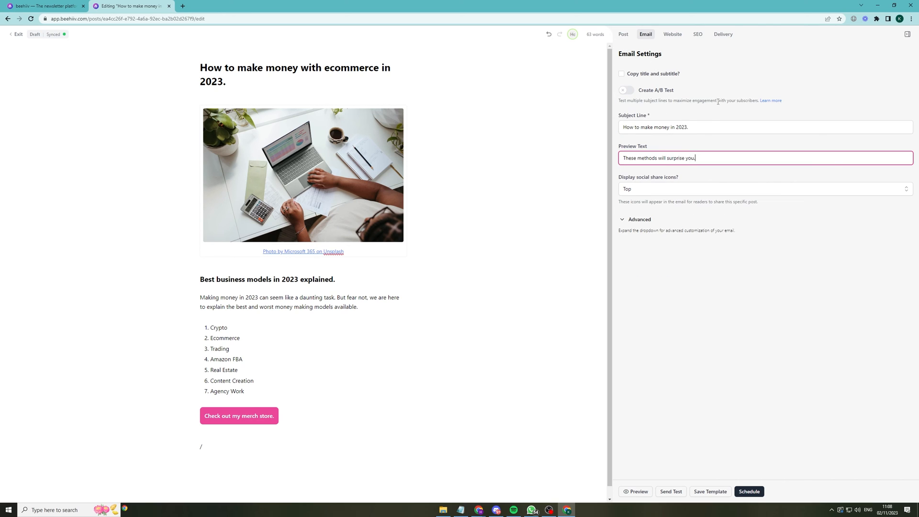
# Review the advanced email options and the post's website, SEO and delivery settings.
pyautogui.click(639, 219)
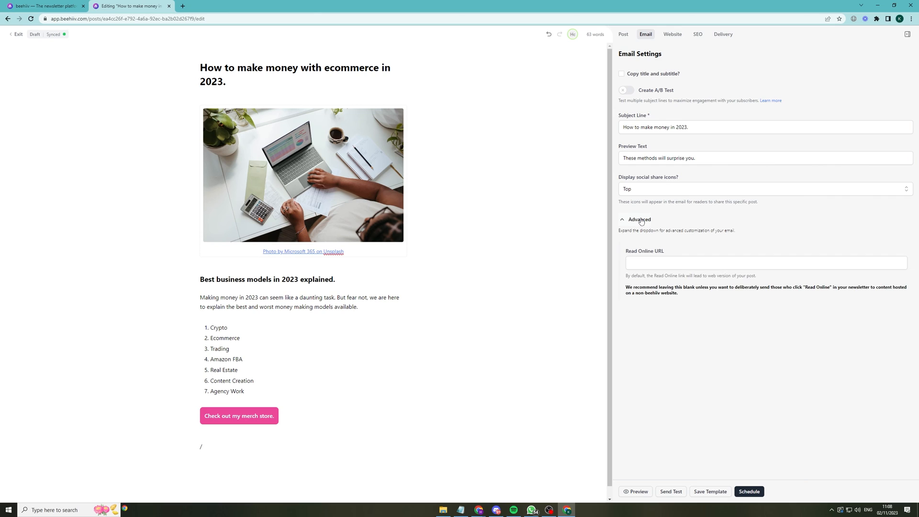
pyautogui.click(640, 219)
pyautogui.click(673, 34)
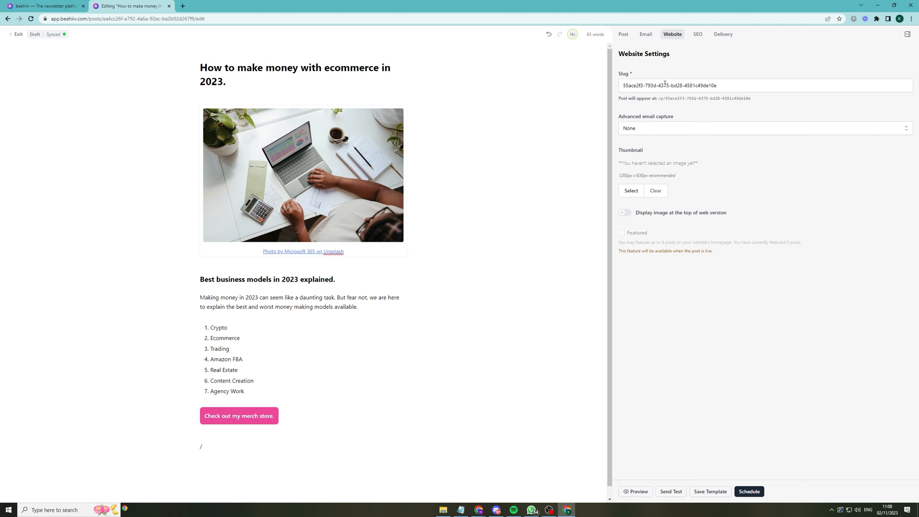
pyautogui.click(698, 34)
pyautogui.click(724, 35)
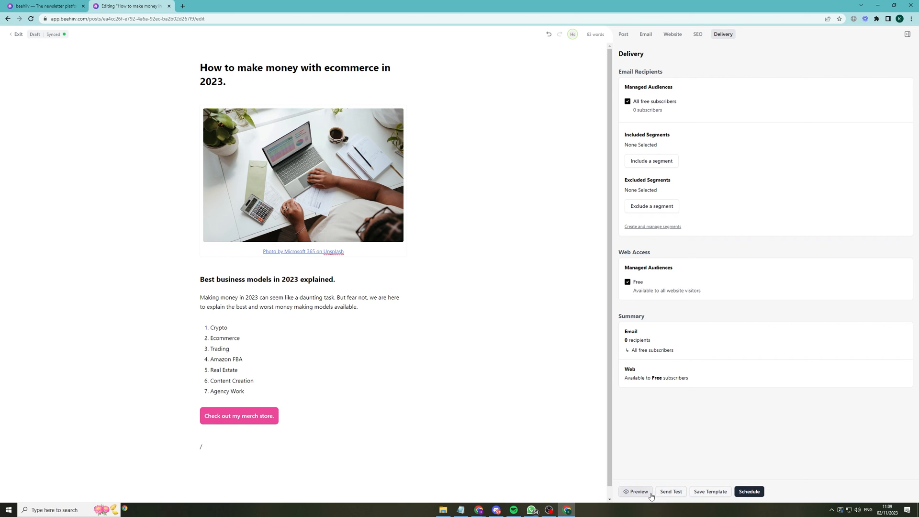
# Preview the post as a desktop email.
pyautogui.click(636, 492)
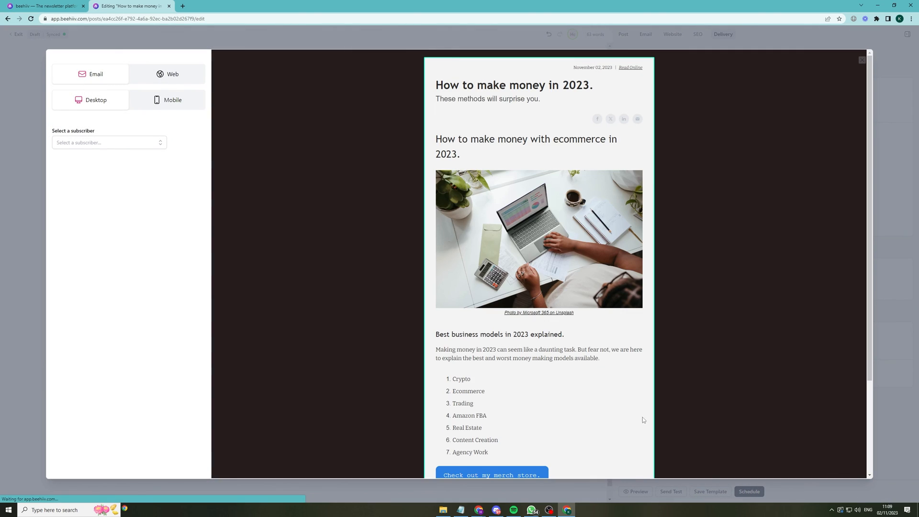
# Examine the desktop email preview from the post's header down to the footer and close it.
pyautogui.scroll(-3, 574, 302)
pyautogui.scroll(5, 574, 303)
pyautogui.scroll(-5, 570, 311)
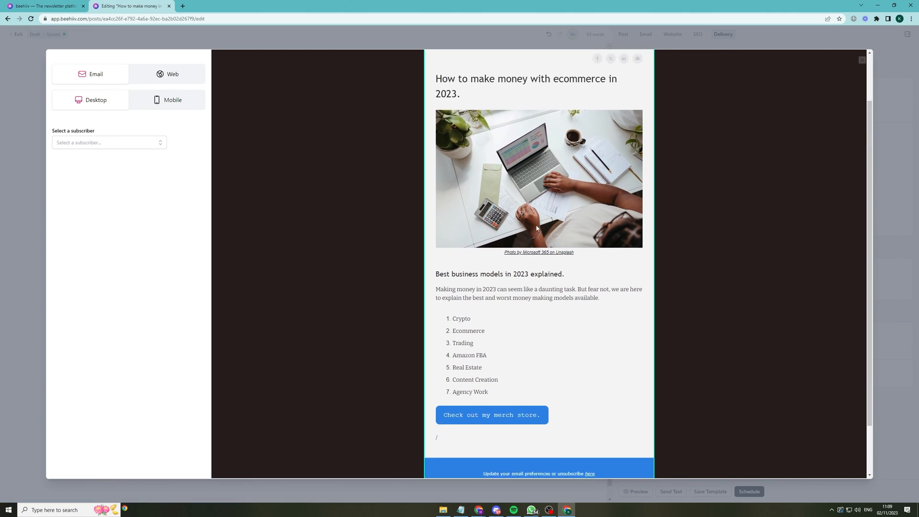
pyautogui.scroll(3, 521, 359)
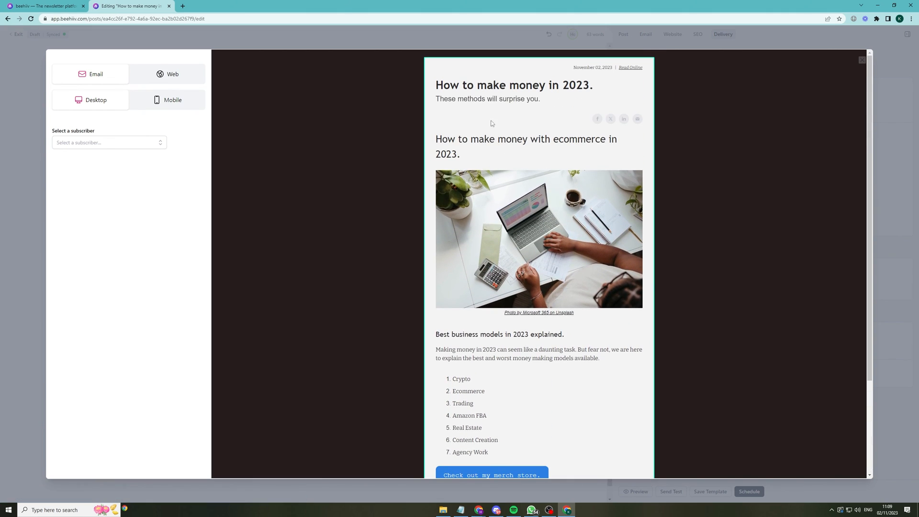
pyautogui.scroll(-3, 607, 170)
pyautogui.scroll(3, 451, 262)
pyautogui.click(863, 61)
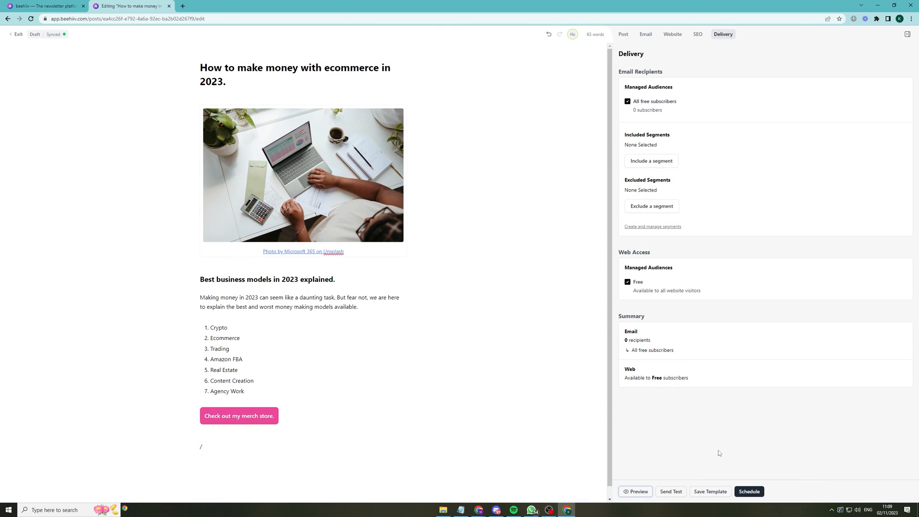
# Try to schedule the post, and leave the editor for the list of all posts.
pyautogui.click(750, 493)
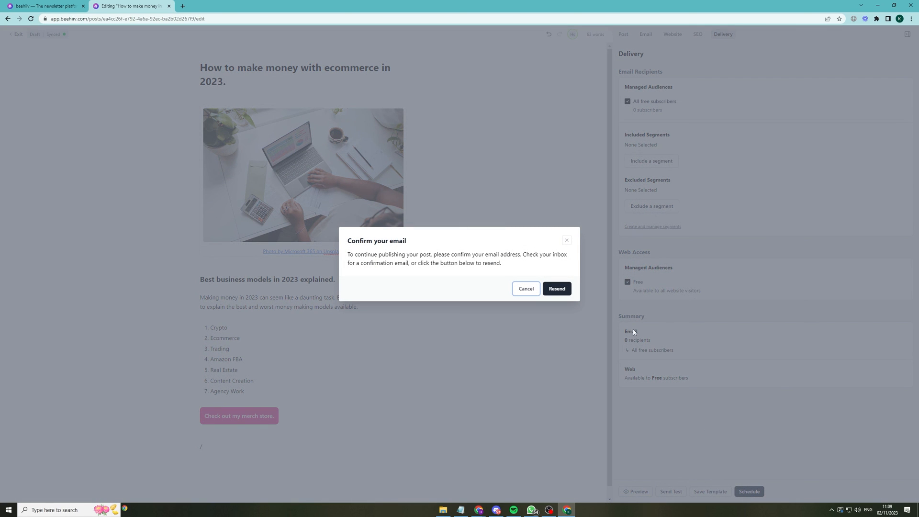
pyautogui.click(566, 241)
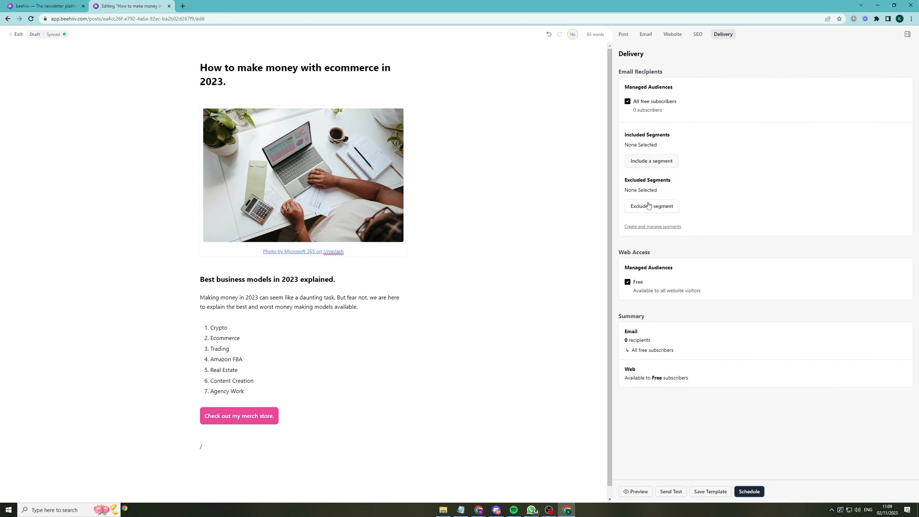
pyautogui.click(17, 34)
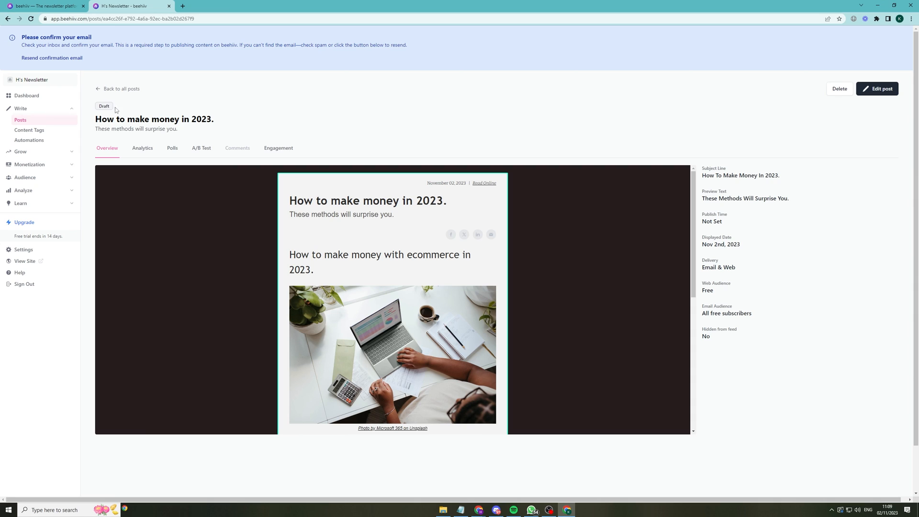
pyautogui.click(103, 89)
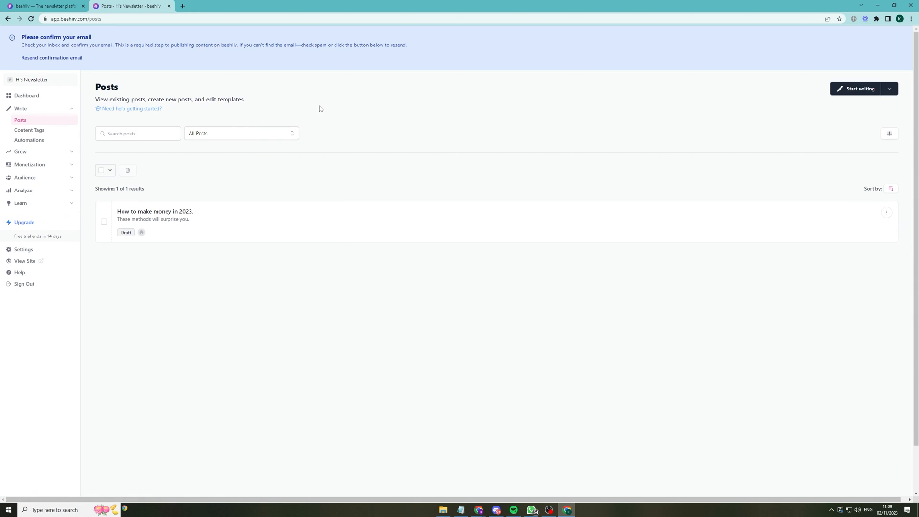